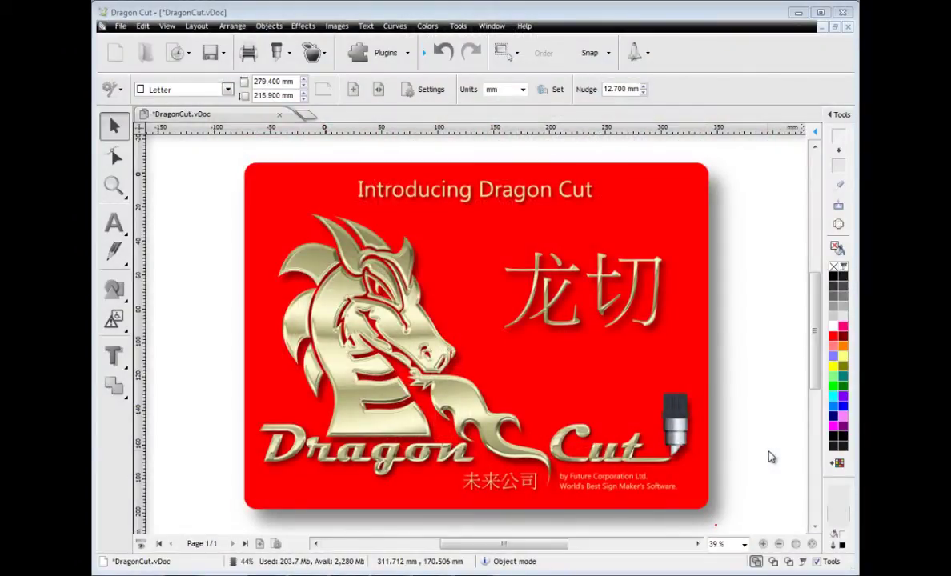
Bring Dragon Cut to the front and show thumbnails of recently opened documents
click(768, 474)
click(178, 53)
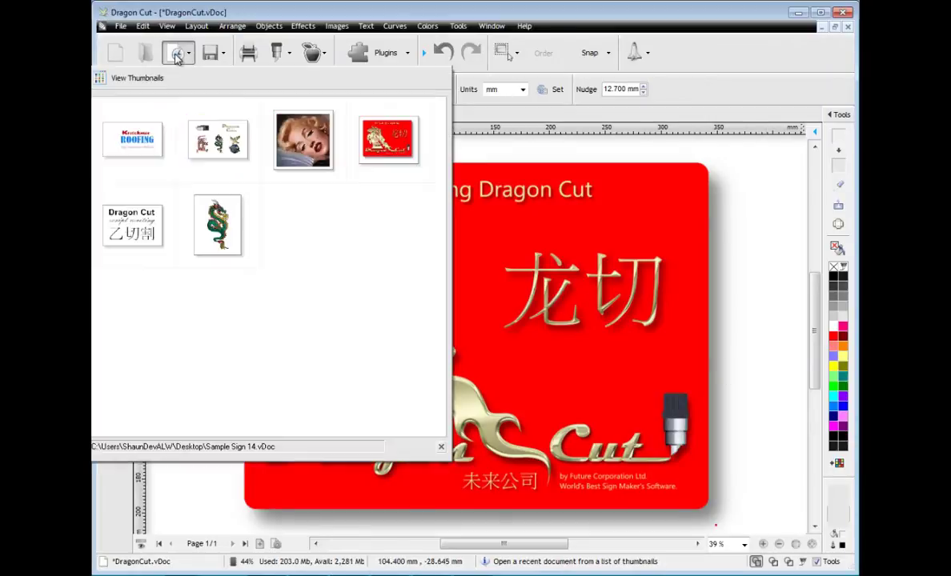
mouse_move(398, 136)
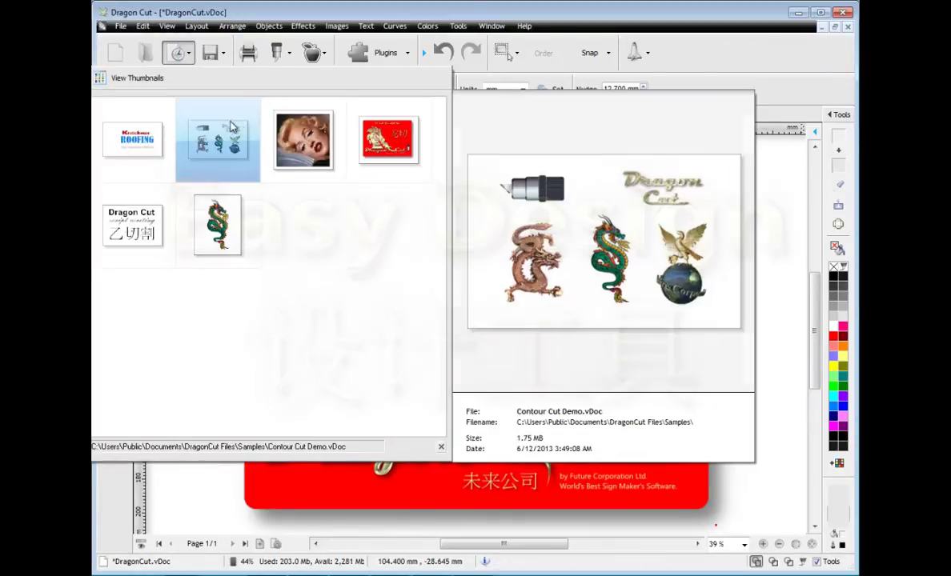
Open the Sample Sign 14 roofing document and give the red Kretchmer text a black outline
click(157, 130)
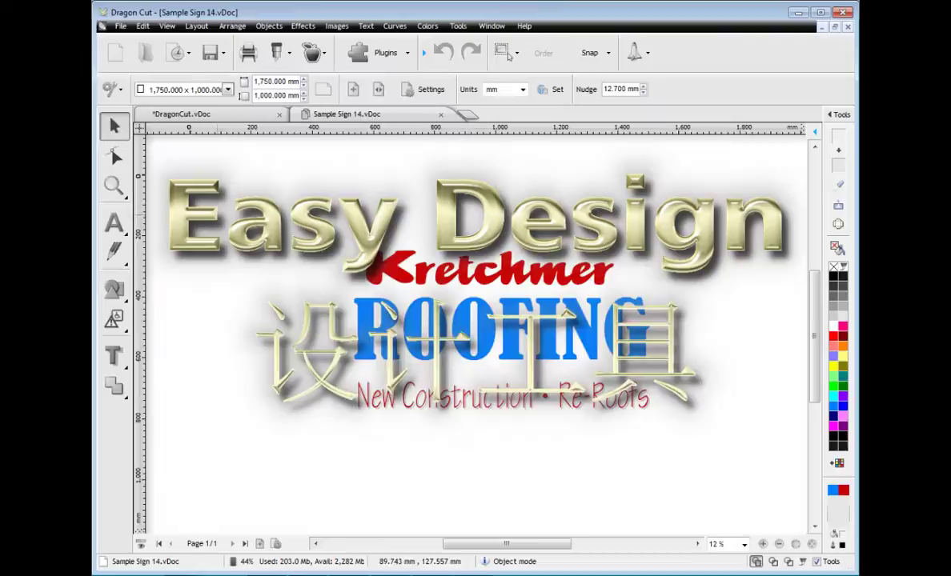
click(618, 279)
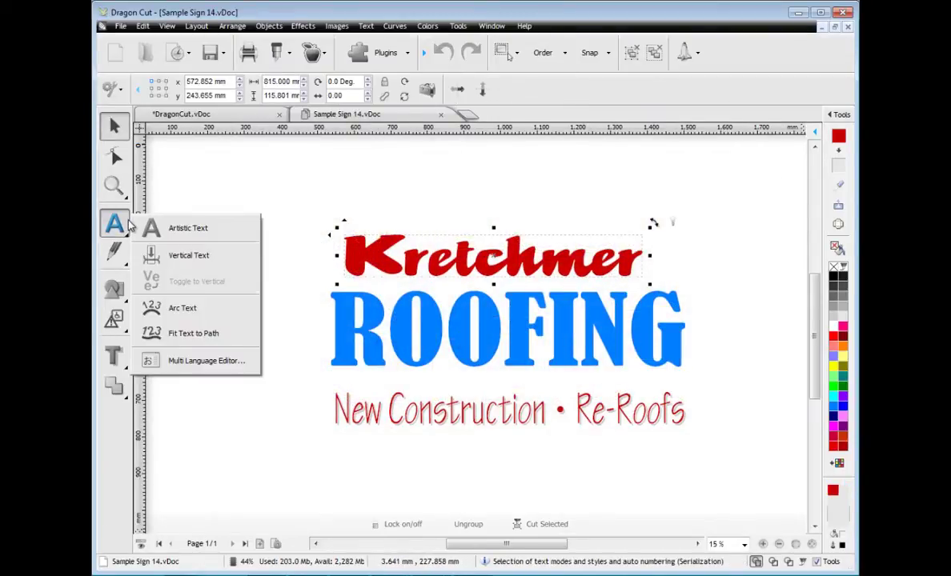
mouse_move(117, 254)
mouse_move(114, 291)
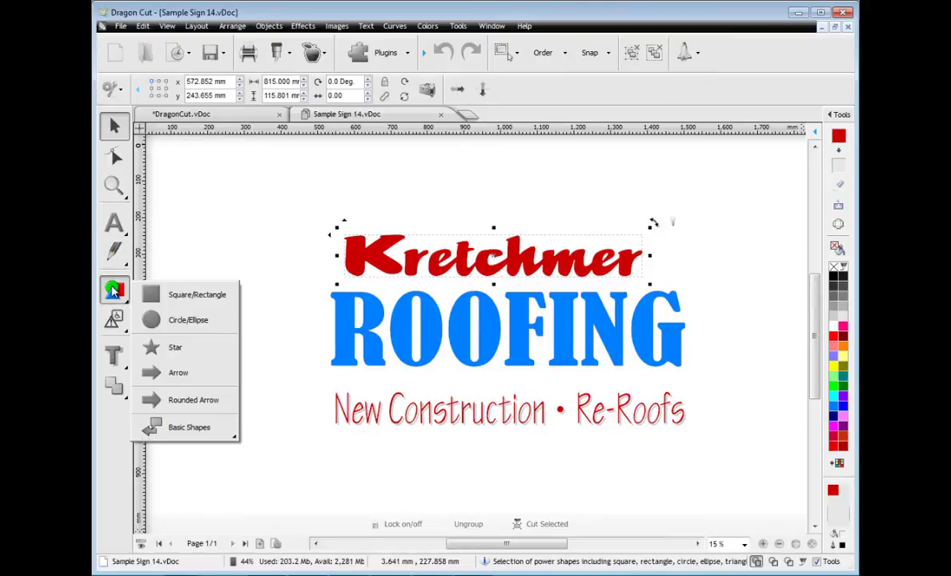
mouse_move(114, 357)
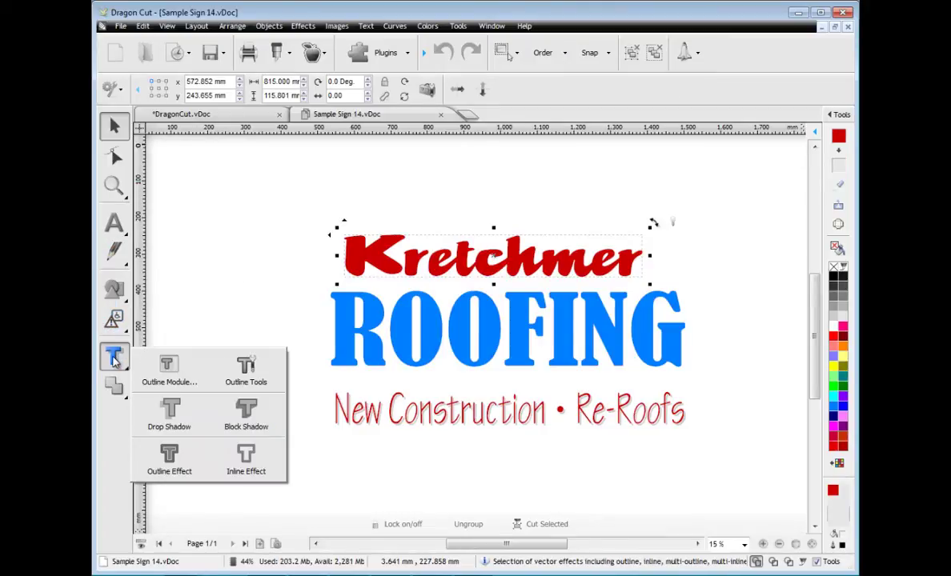
mouse_move(118, 392)
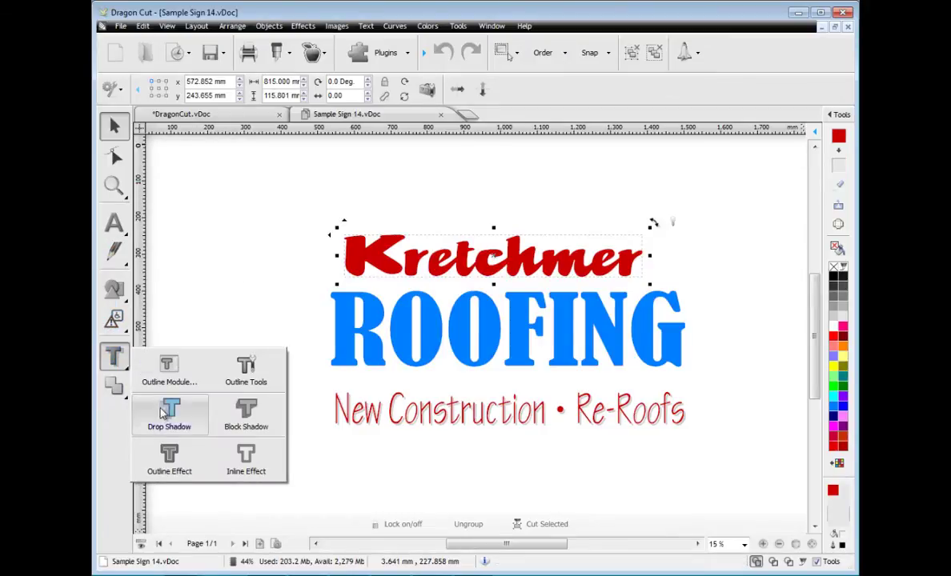
click(165, 425)
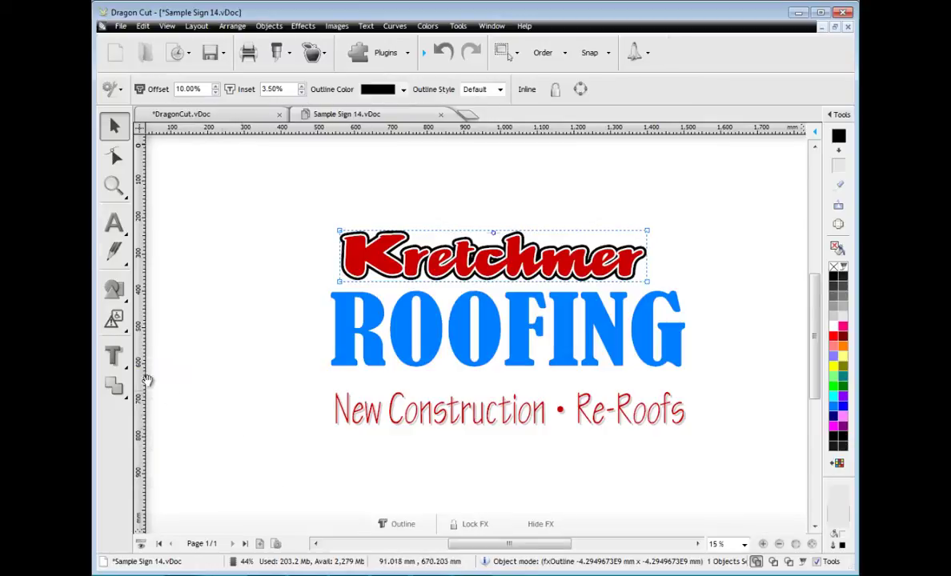
Add a drop shadow to Kretchmer, push it further down and darken it to 50% Black
mouse_move(116, 360)
click(166, 412)
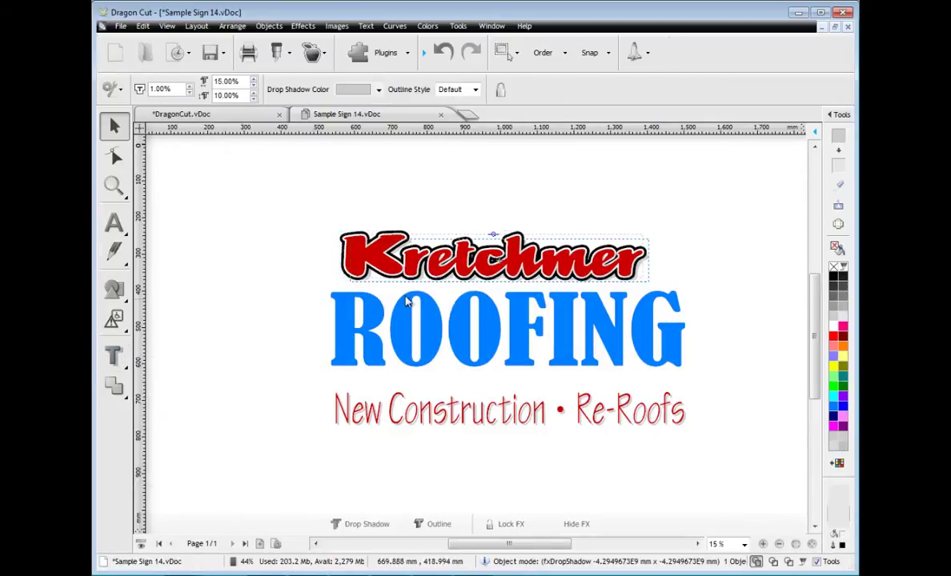
drag(503, 275, 507, 284)
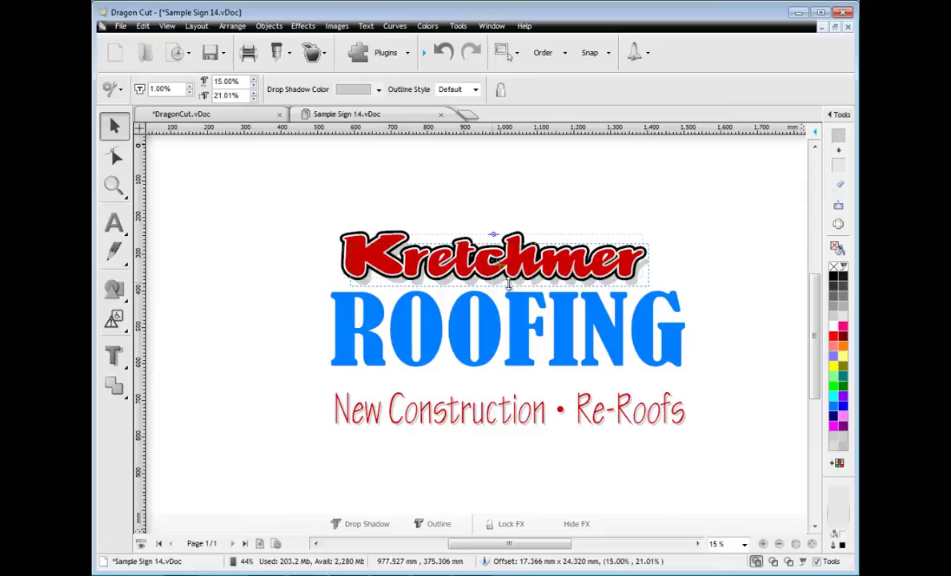
click(845, 305)
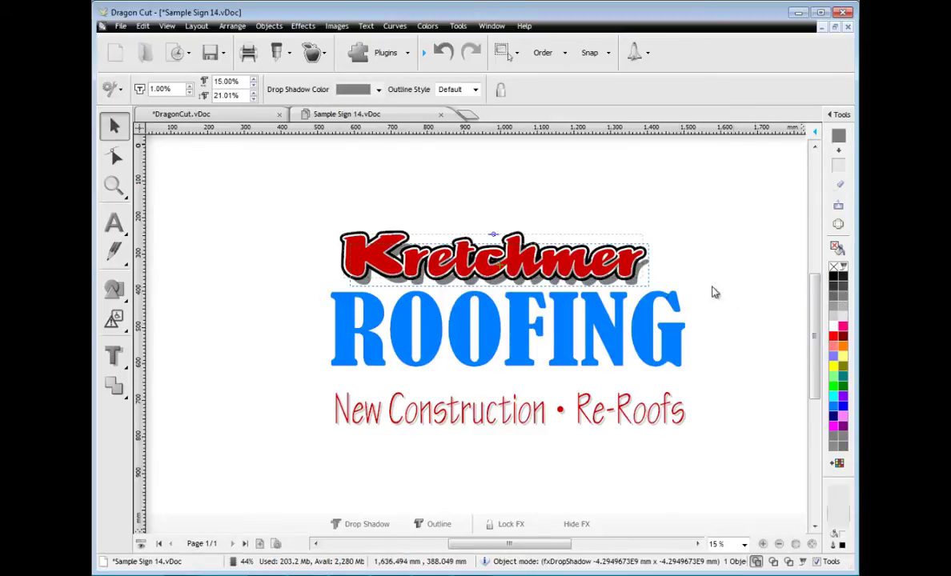
Apply a Block Shadow to ROOFING and color it navy in the Uniform Color Editor
click(494, 331)
click(114, 356)
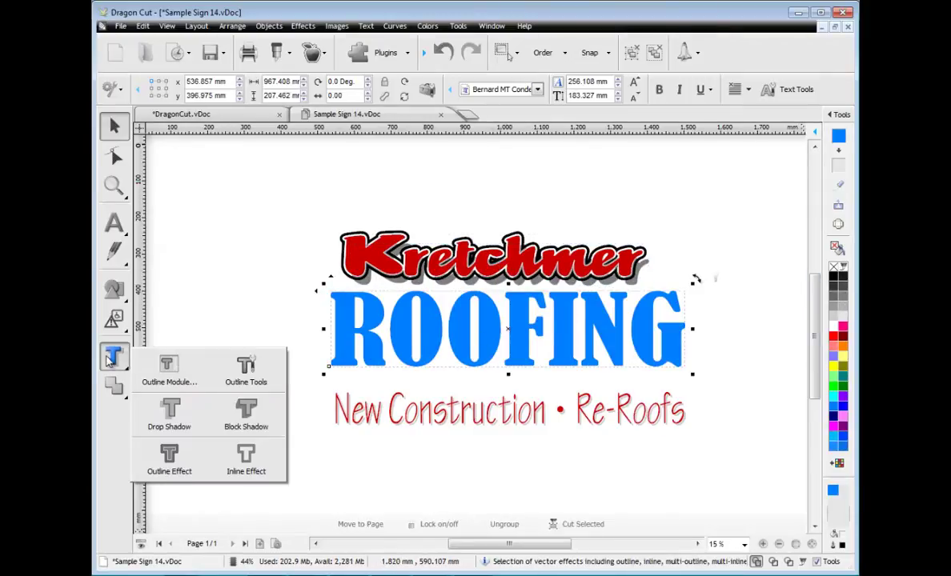
click(247, 373)
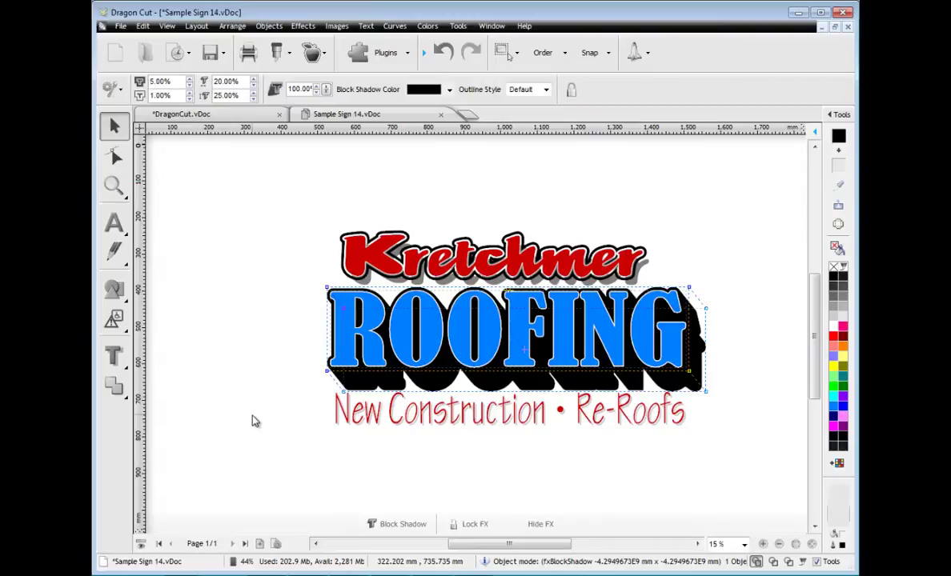
click(432, 89)
click(428, 327)
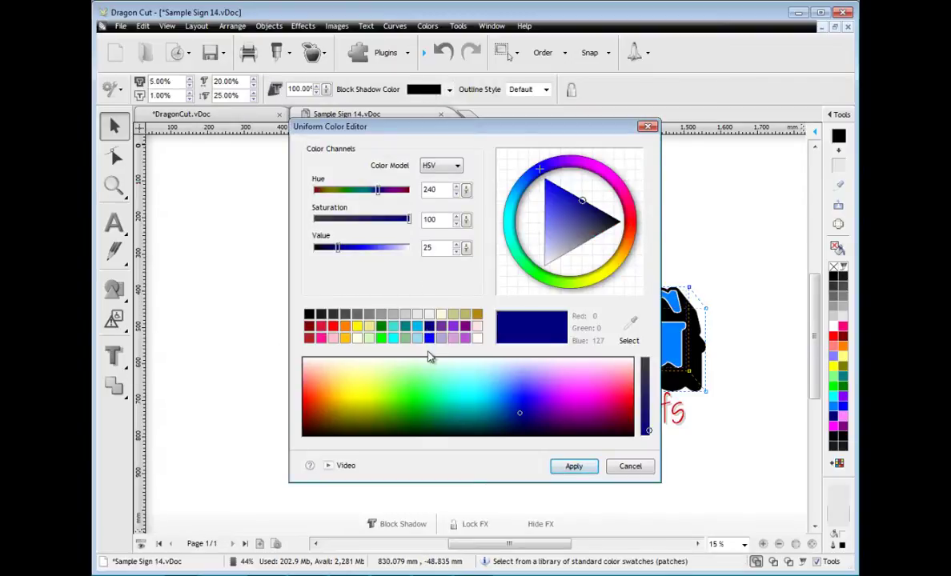
click(574, 466)
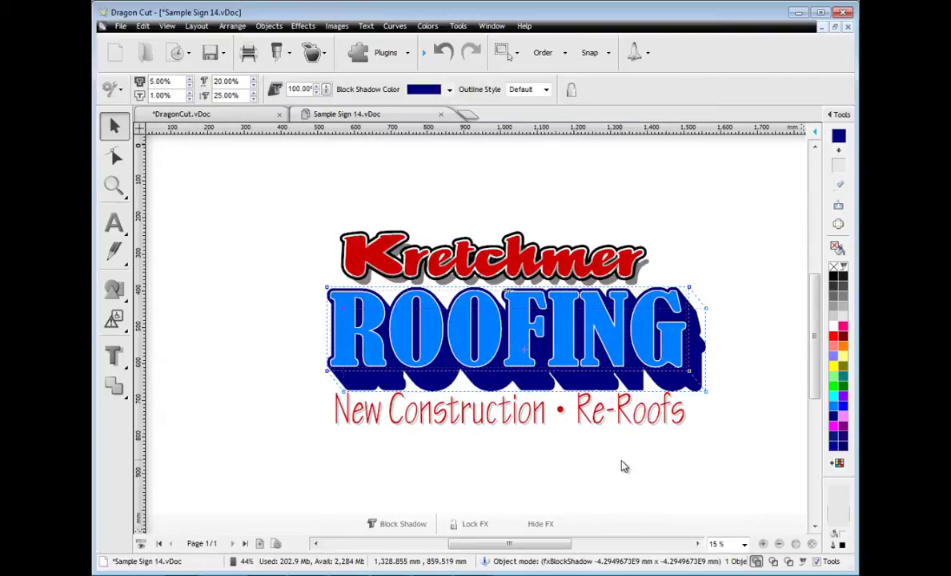
Import Roofing.ai and place the ladder-and-roof artwork just left of the lettering
click(120, 26)
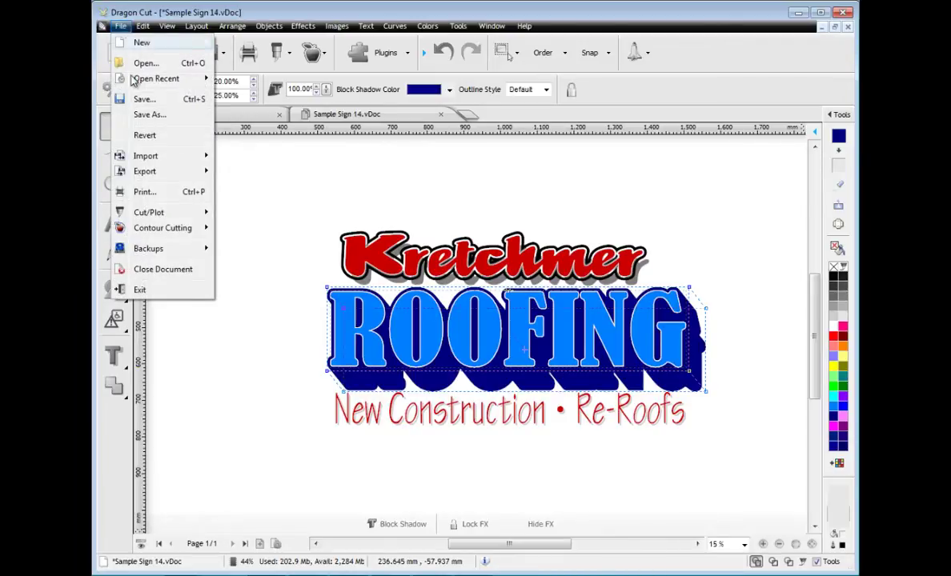
mouse_move(160, 155)
click(240, 156)
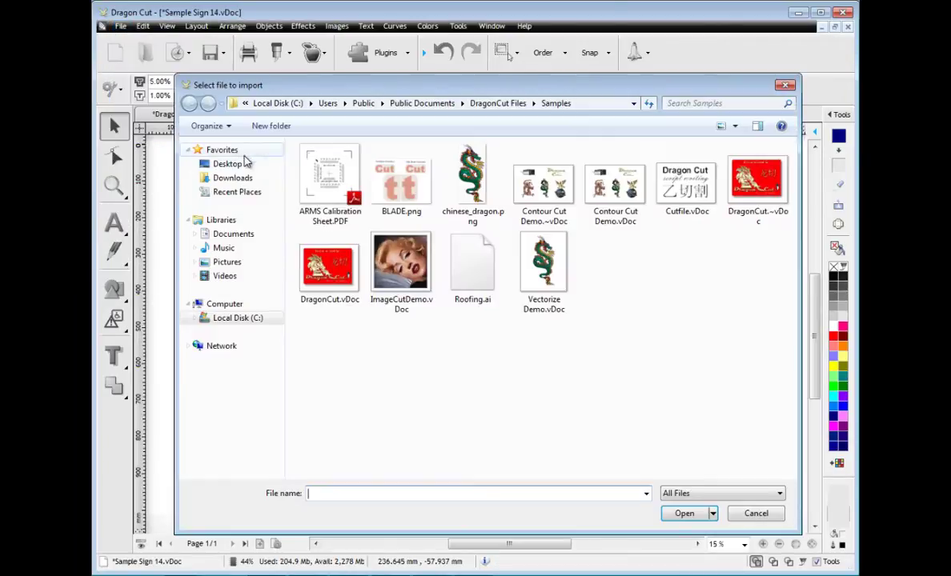
click(466, 278)
click(685, 516)
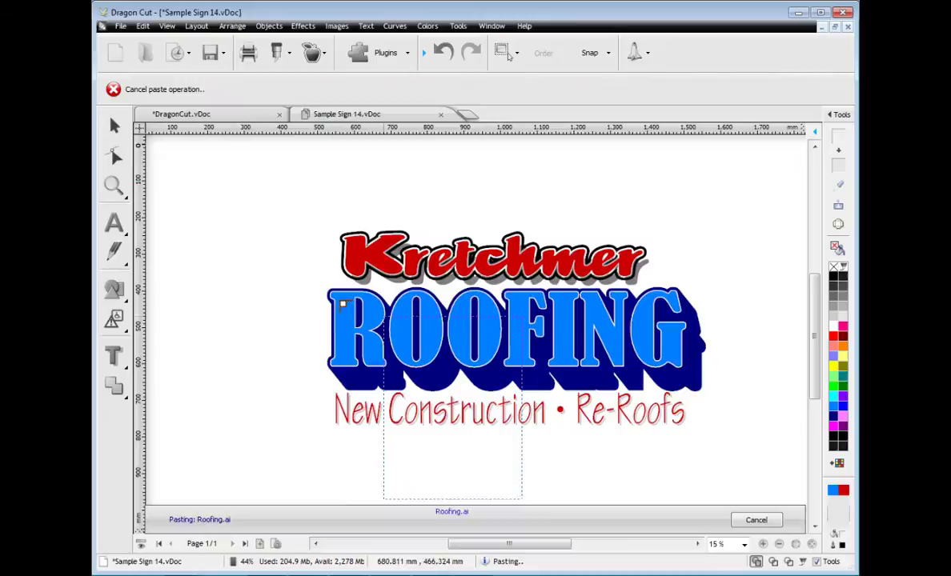
click(201, 240)
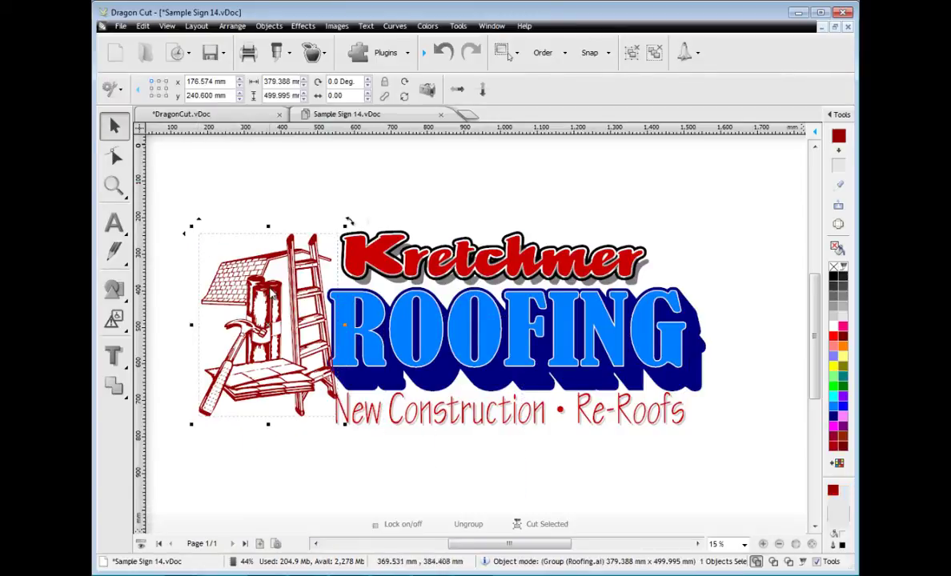
drag(201, 240, 194, 234)
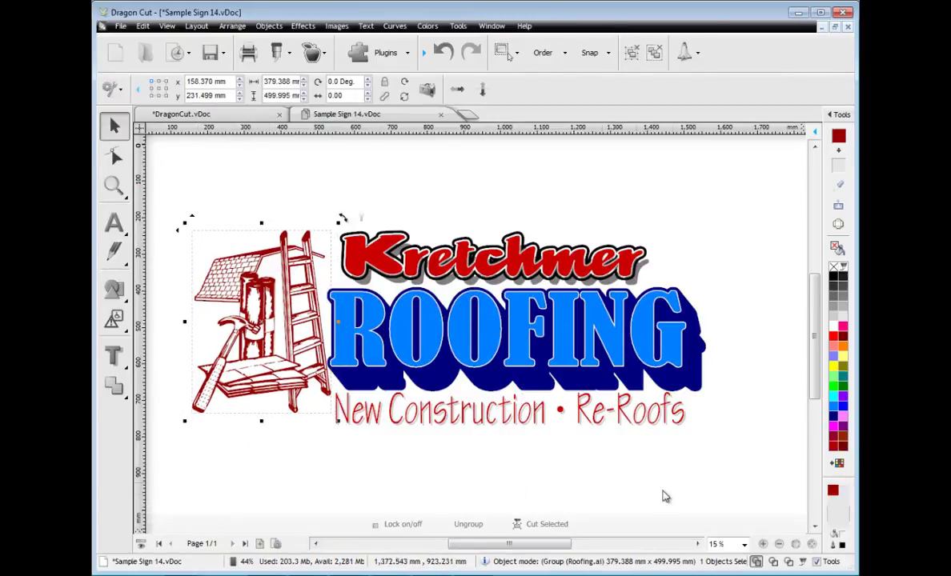
Show the Guides, Dimensions and Grid tools and zoom to fit the whole page
click(773, 485)
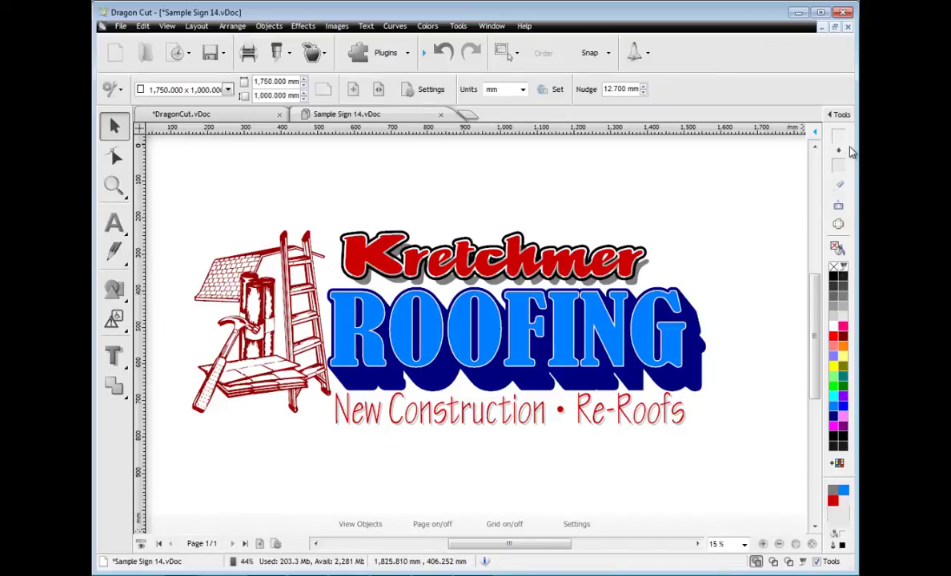
click(842, 115)
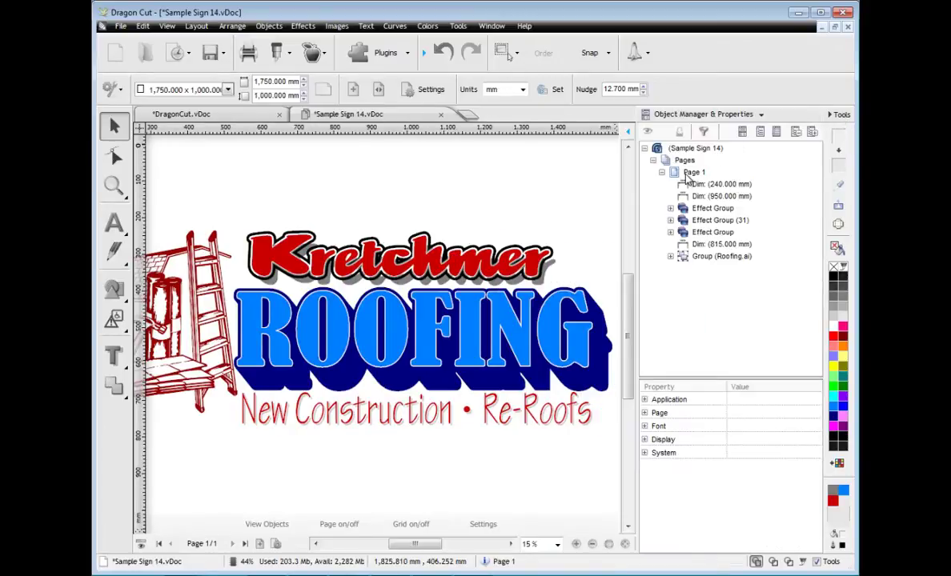
click(696, 115)
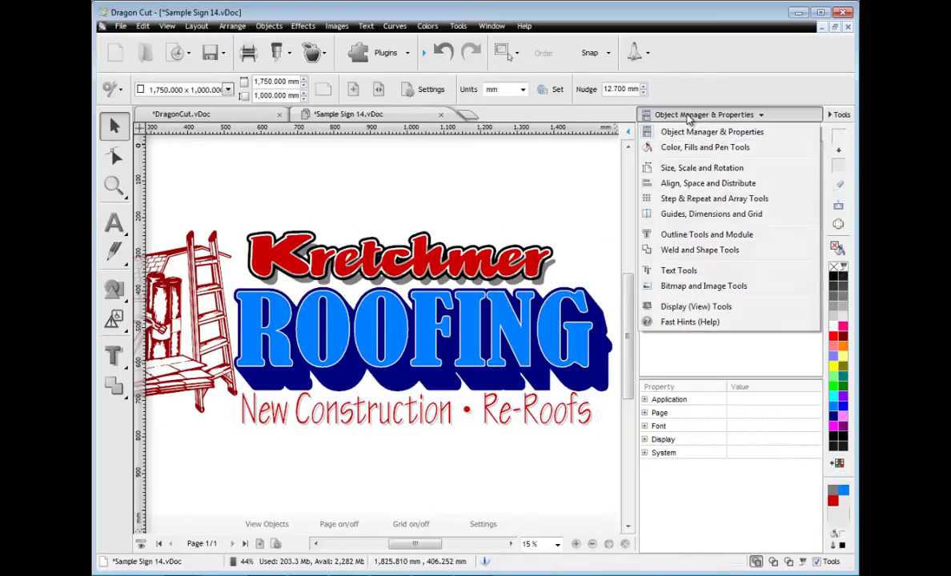
click(698, 214)
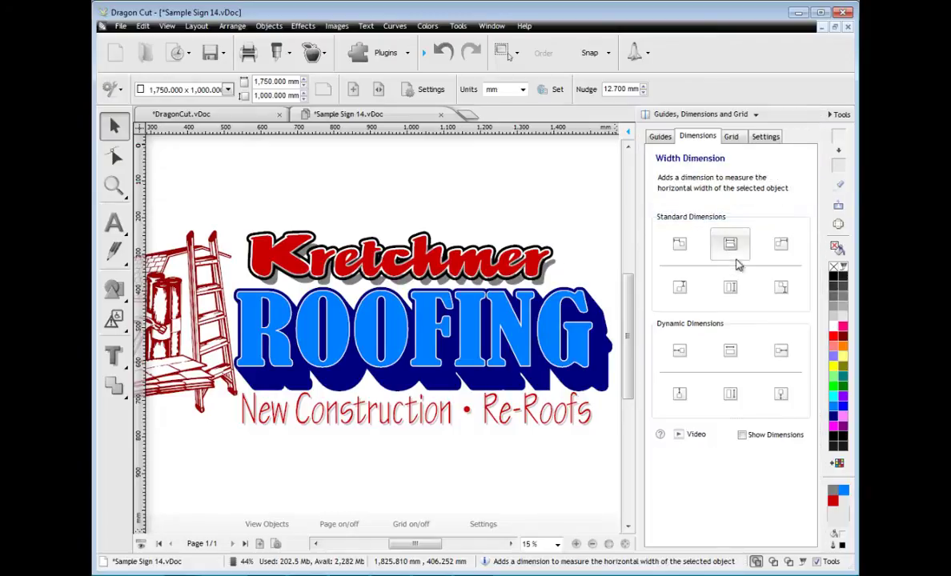
click(625, 543)
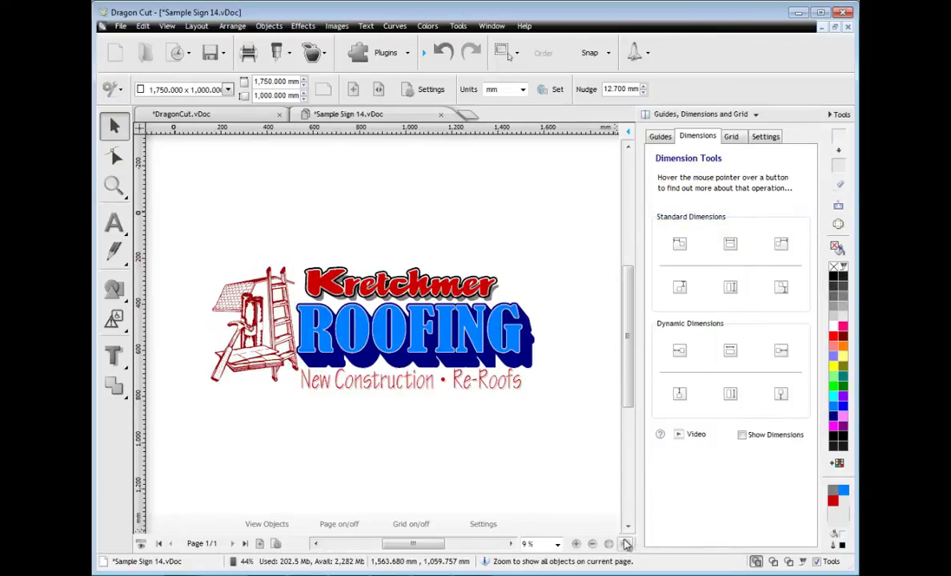
Dimension the sign (815/950 mm widths, 240/500 mm heights) and close the guides panel
click(742, 435)
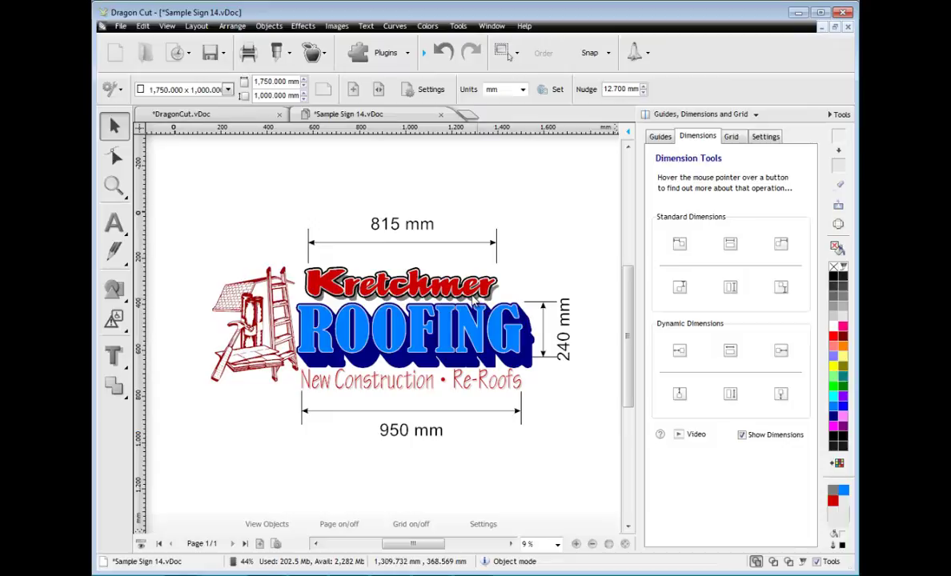
click(256, 328)
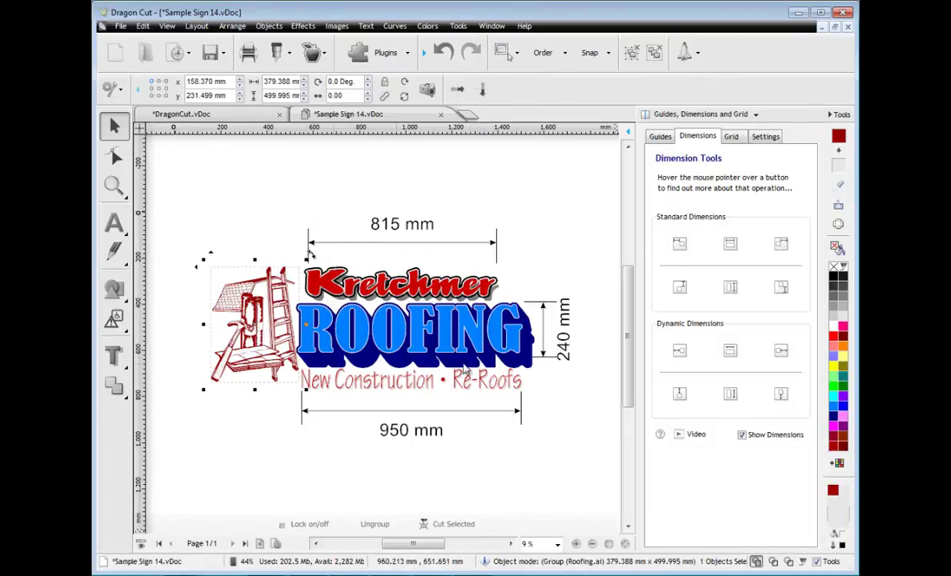
click(730, 287)
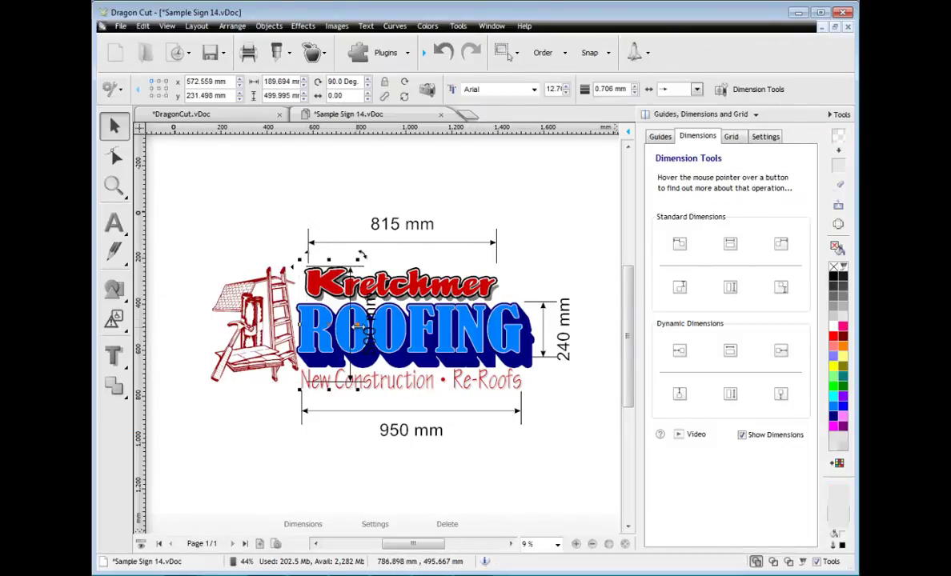
click(185, 324)
click(275, 442)
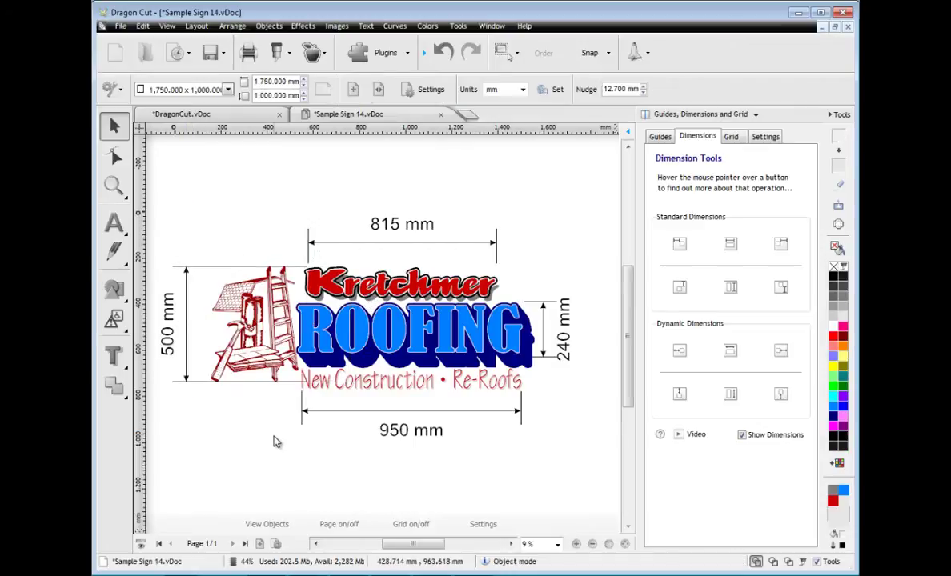
click(836, 117)
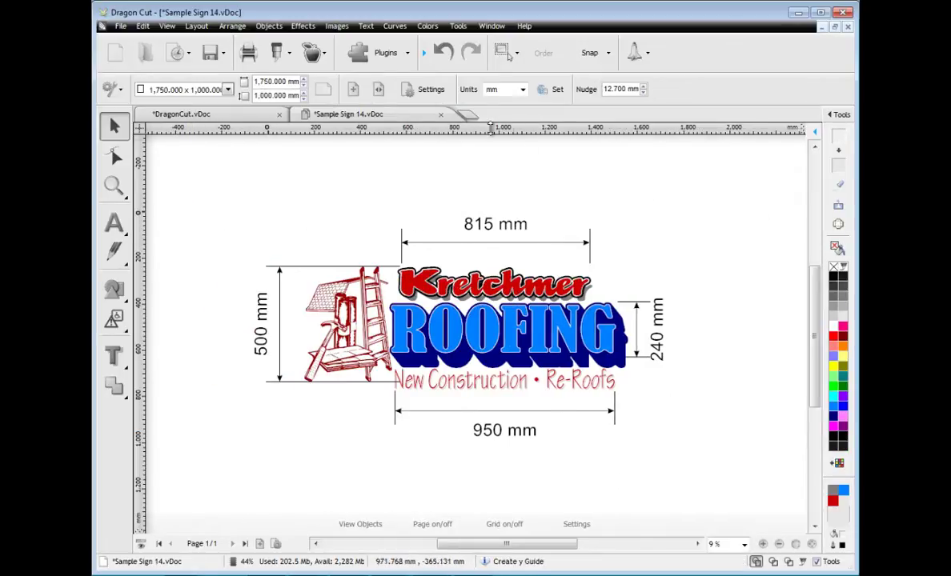
Start a new landscape document and type the artistic-text heading 'Text Tools...' near the top left
click(469, 116)
click(324, 89)
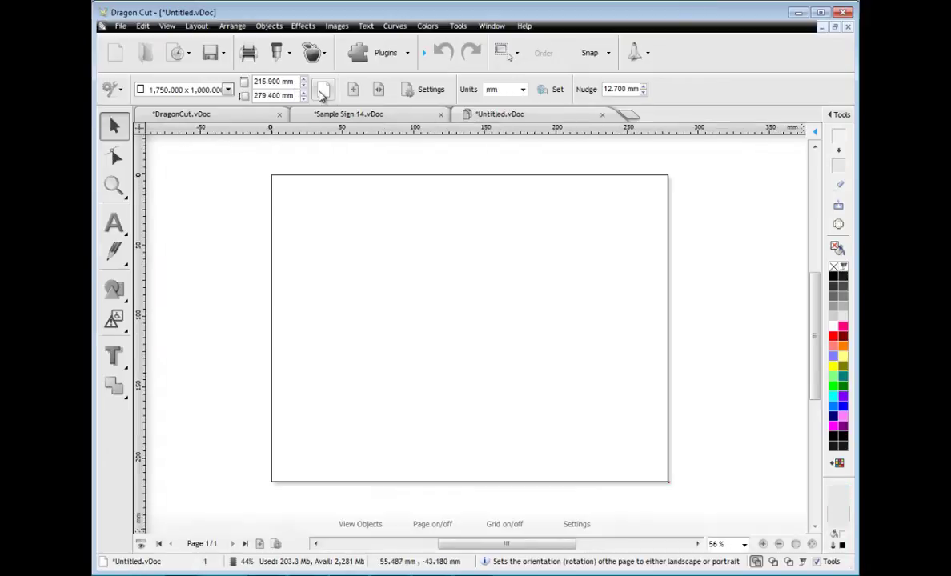
click(111, 216)
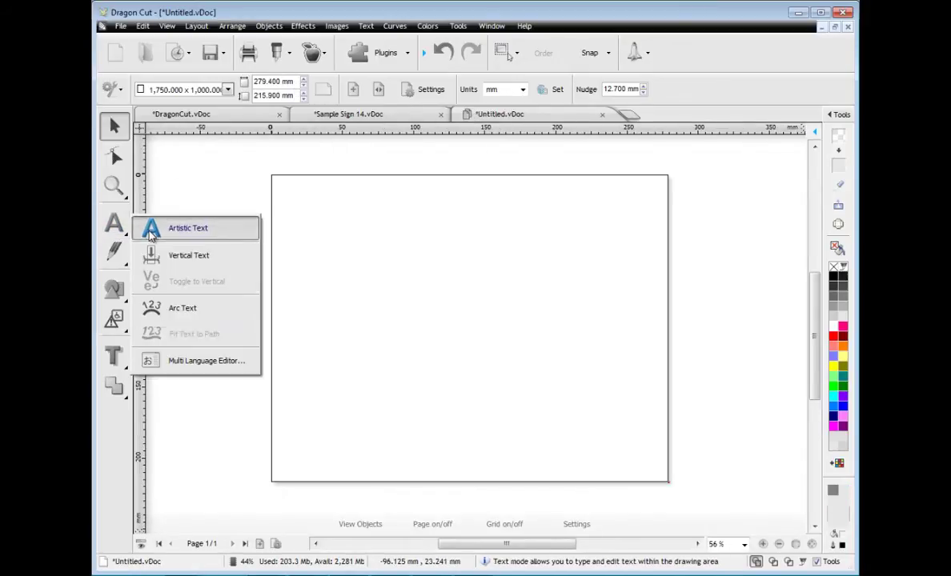
click(152, 229)
click(329, 216)
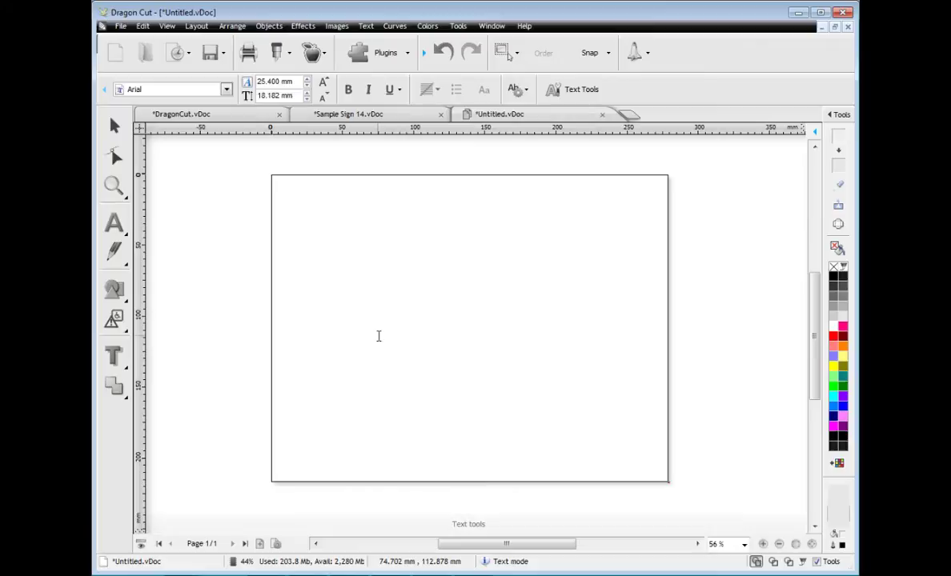
text(Text Tools...)
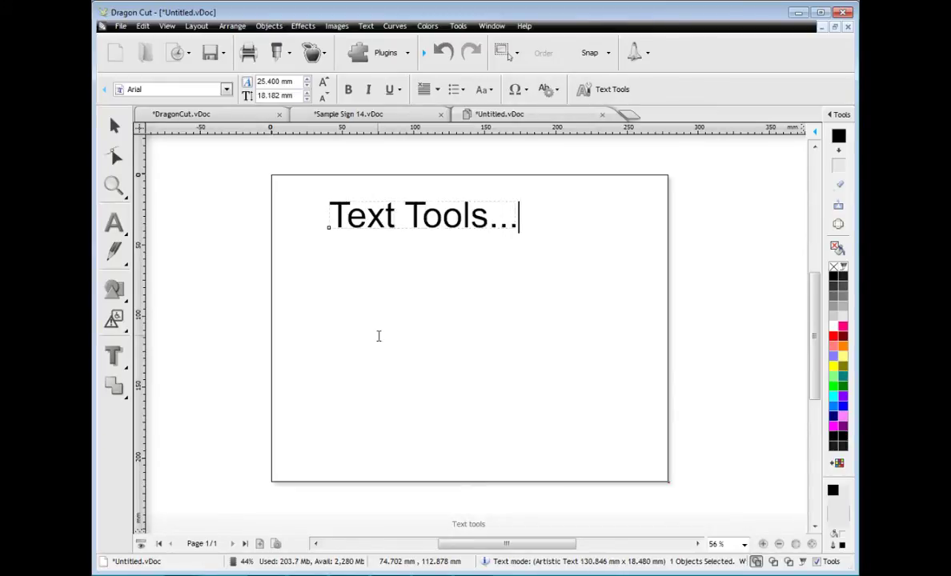
click(116, 128)
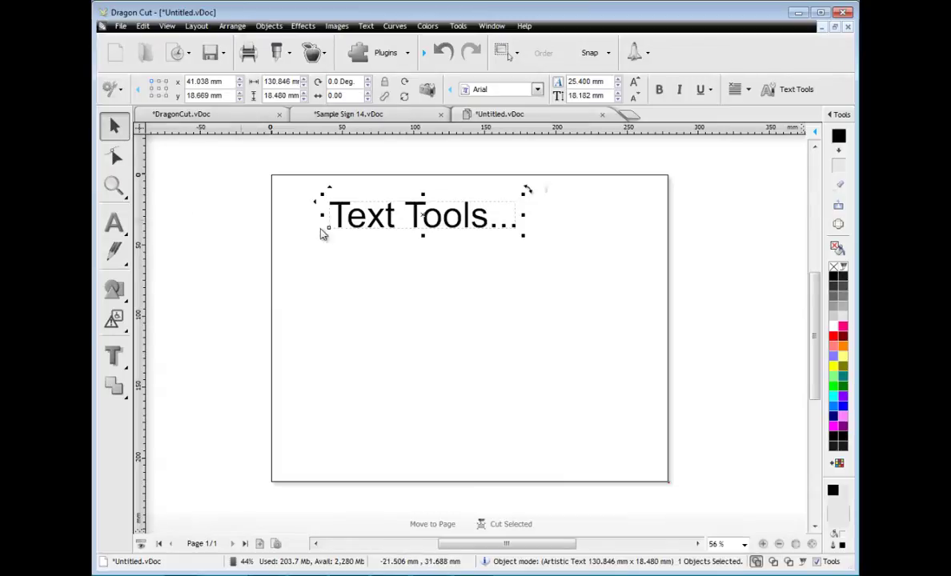
drag(420, 220, 397, 228)
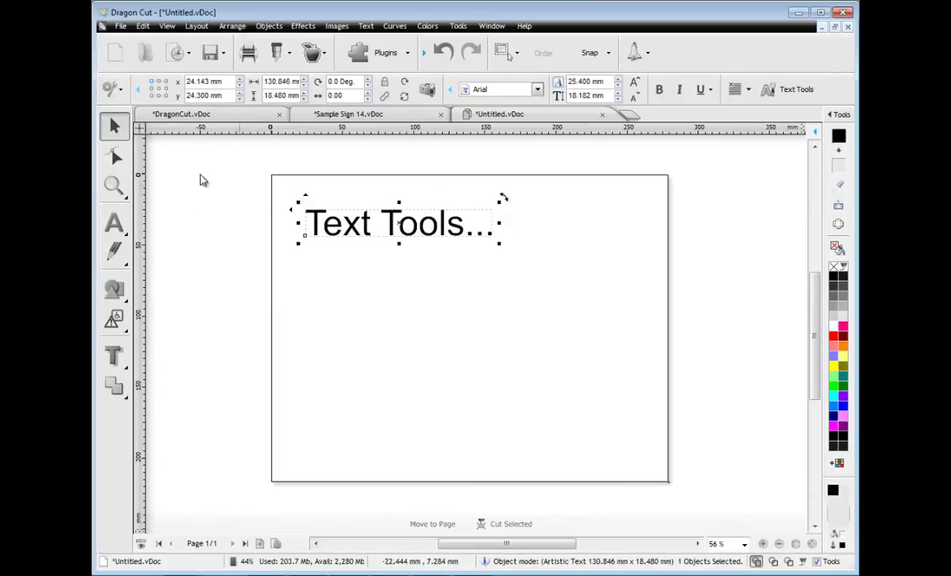
Change the heading's font to Aharoni
click(114, 222)
click(228, 90)
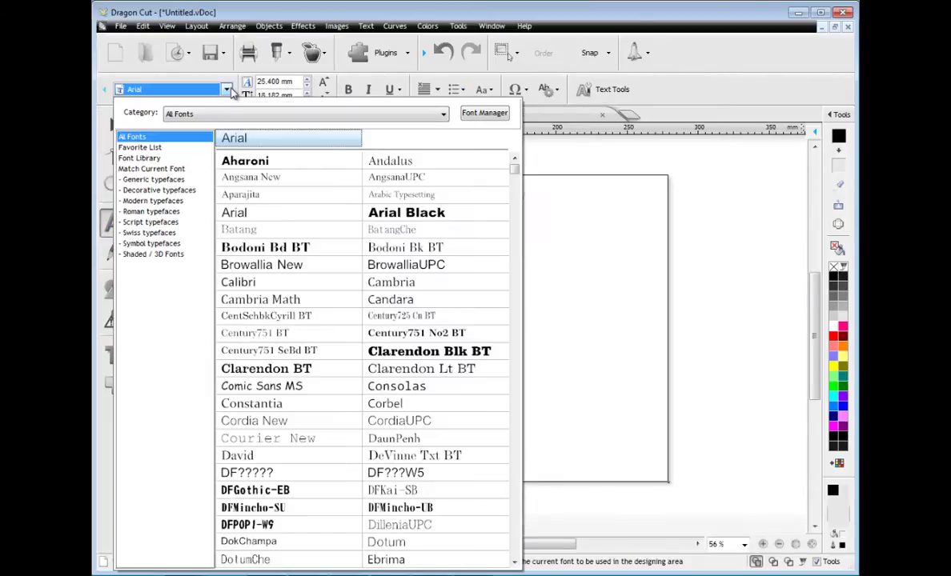
click(245, 161)
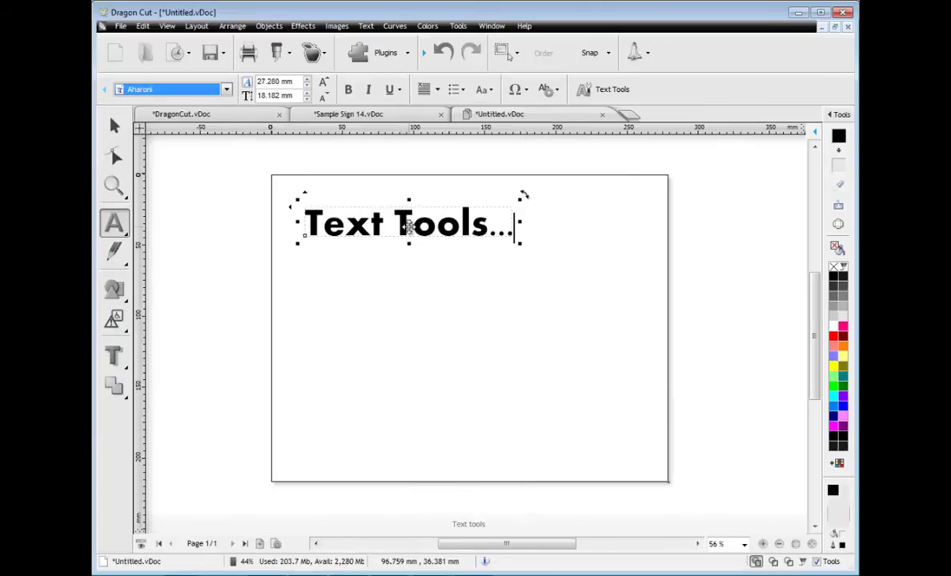
click(526, 91)
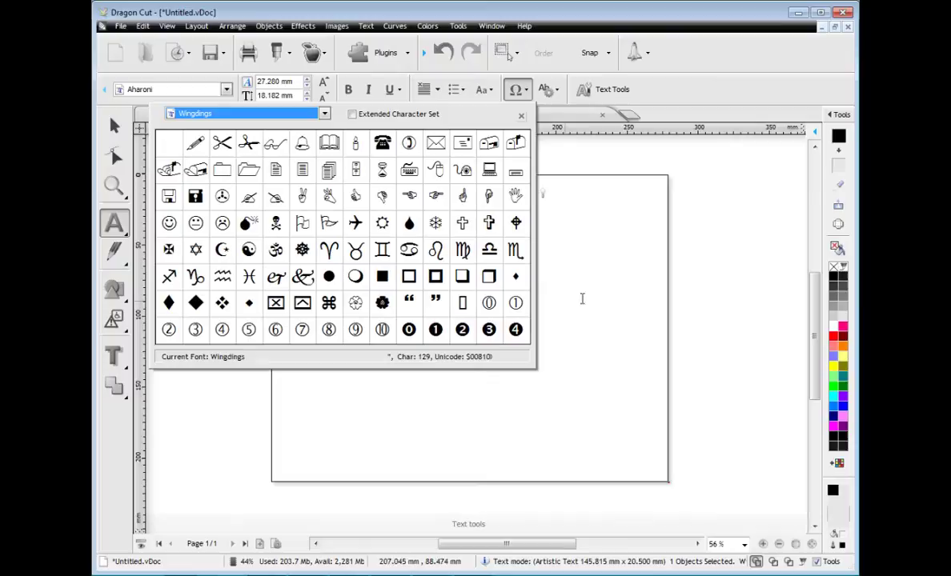
click(610, 298)
click(114, 125)
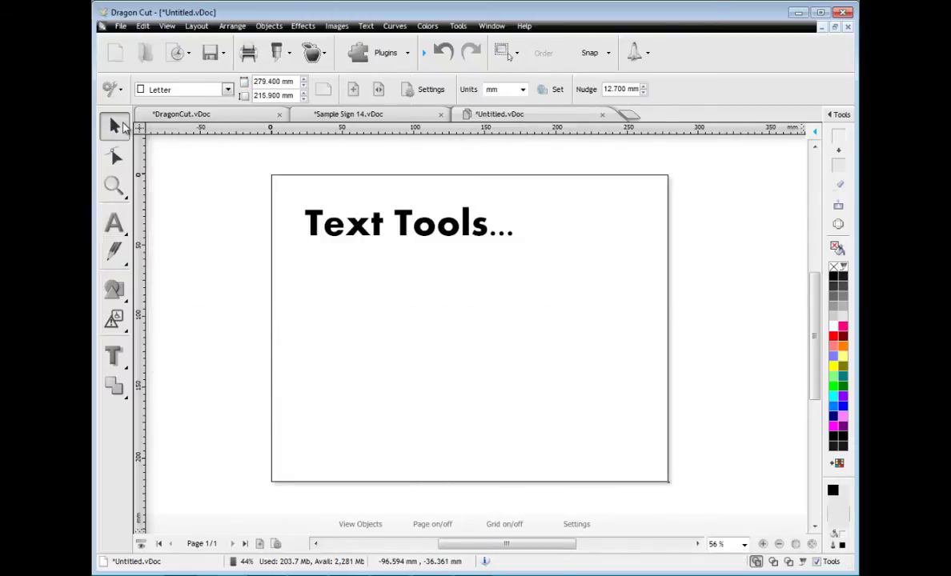
Draw a freehand wavy line beneath the Text Tools heading
click(114, 252)
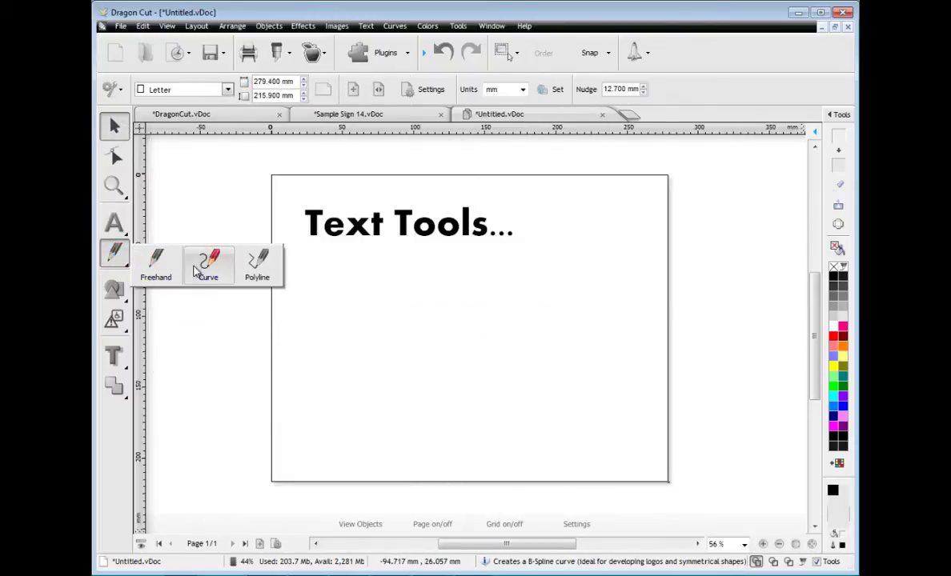
click(158, 266)
drag(437, 284, 589, 302)
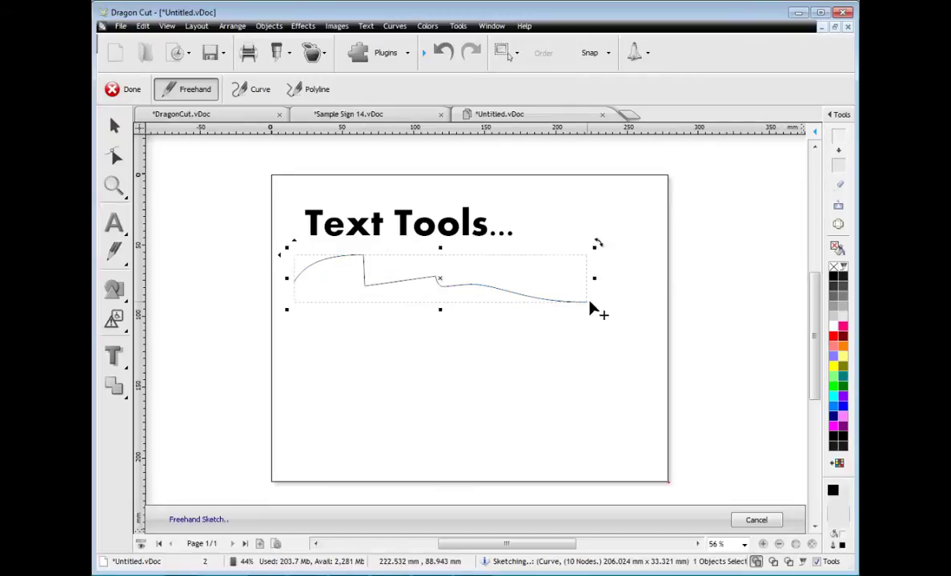
Drag a middle node of the curve to smooth one of its sharp bends
click(114, 156)
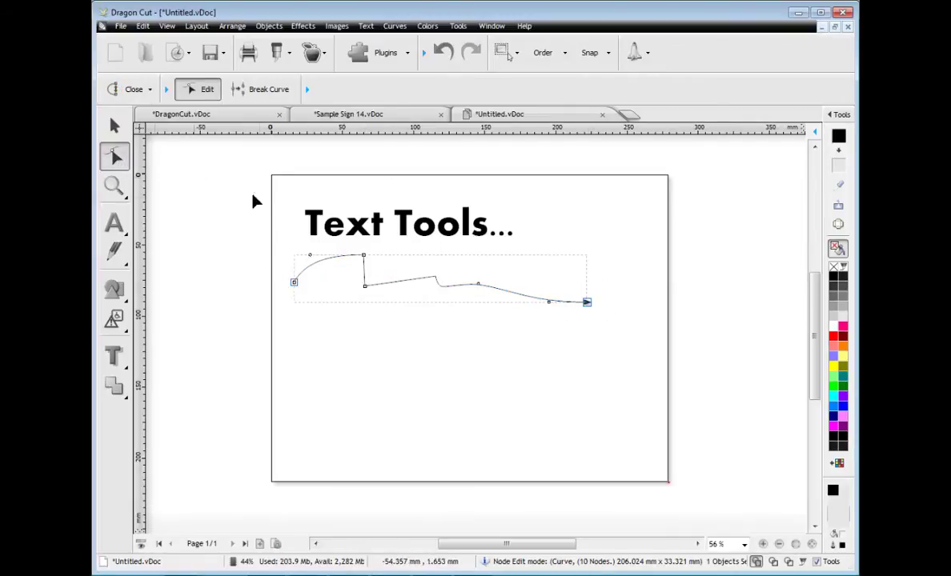
click(375, 283)
drag(378, 288, 383, 289)
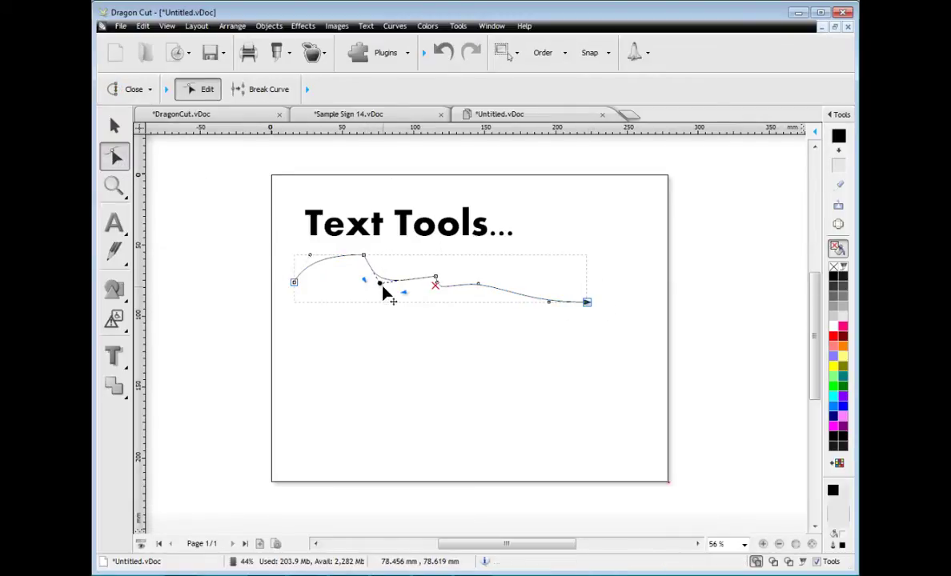
click(308, 89)
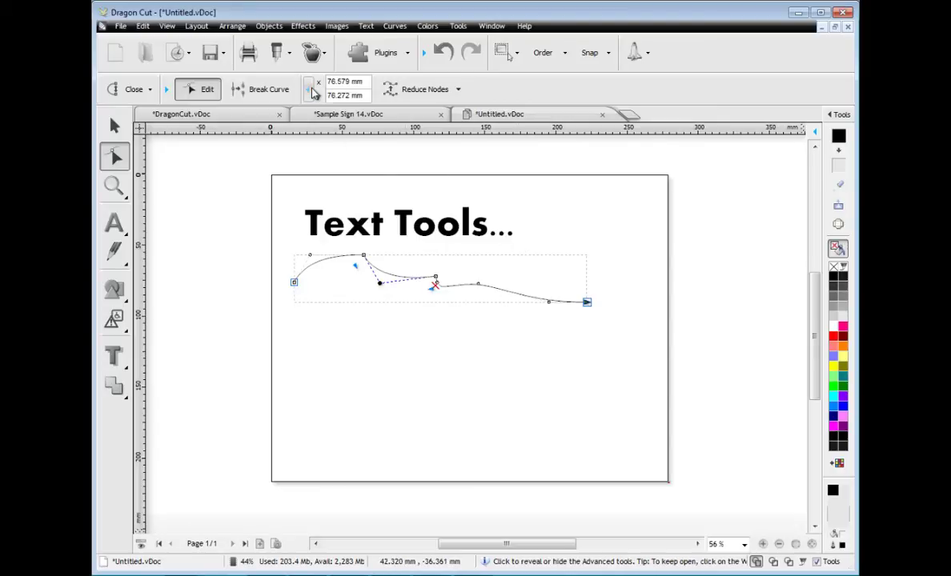
click(165, 89)
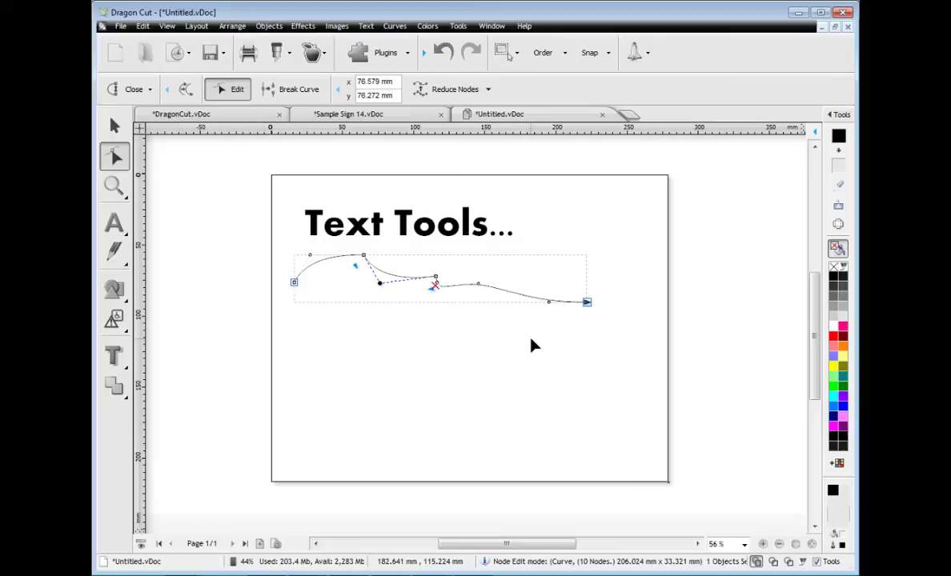
click(113, 126)
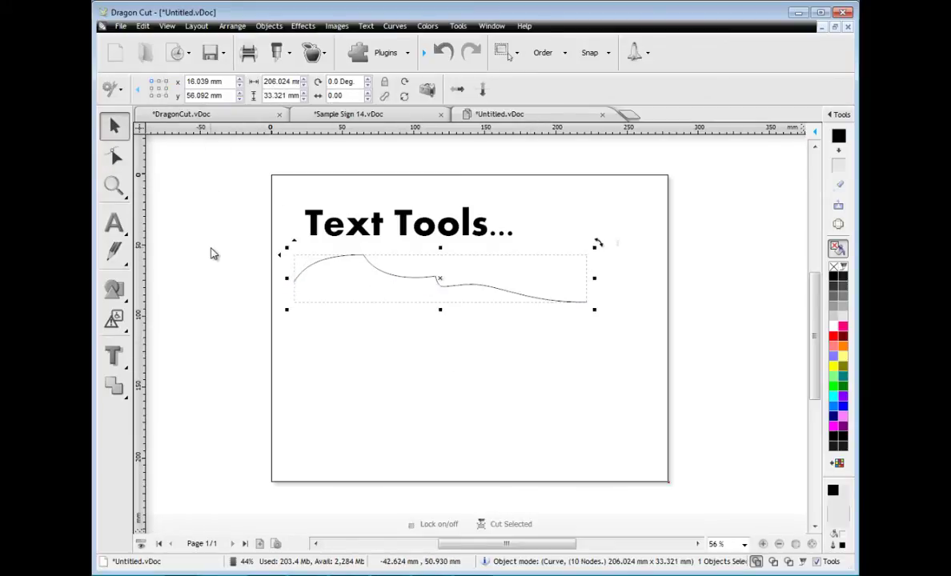
Draw a black arrow below the wavy line, move it up-left, and enlarge its arrowhead
click(119, 292)
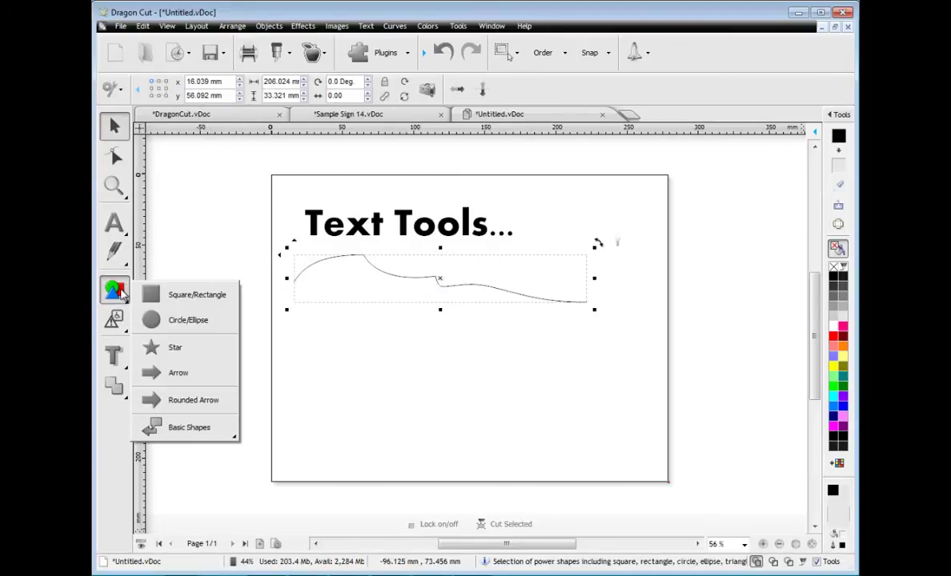
click(177, 373)
drag(377, 398, 521, 442)
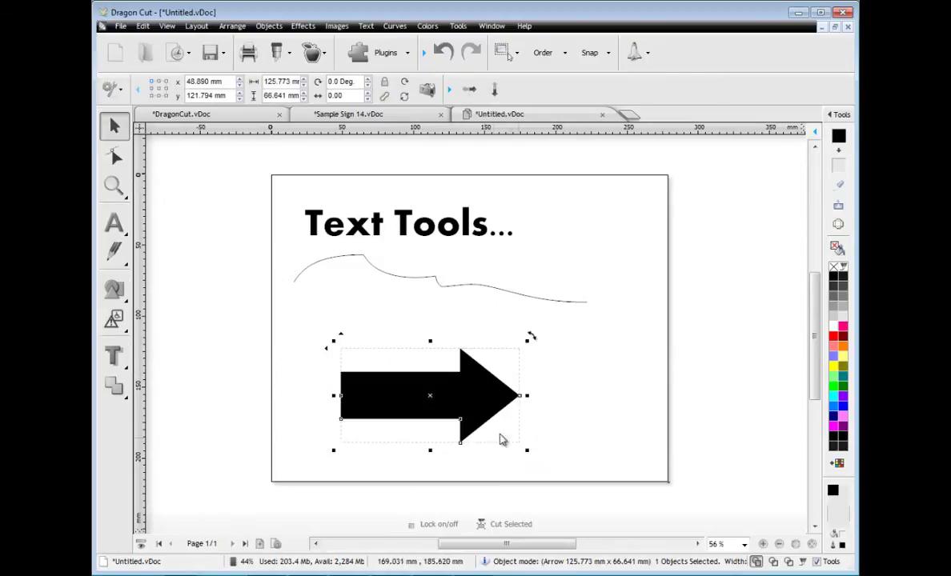
drag(443, 404, 410, 379)
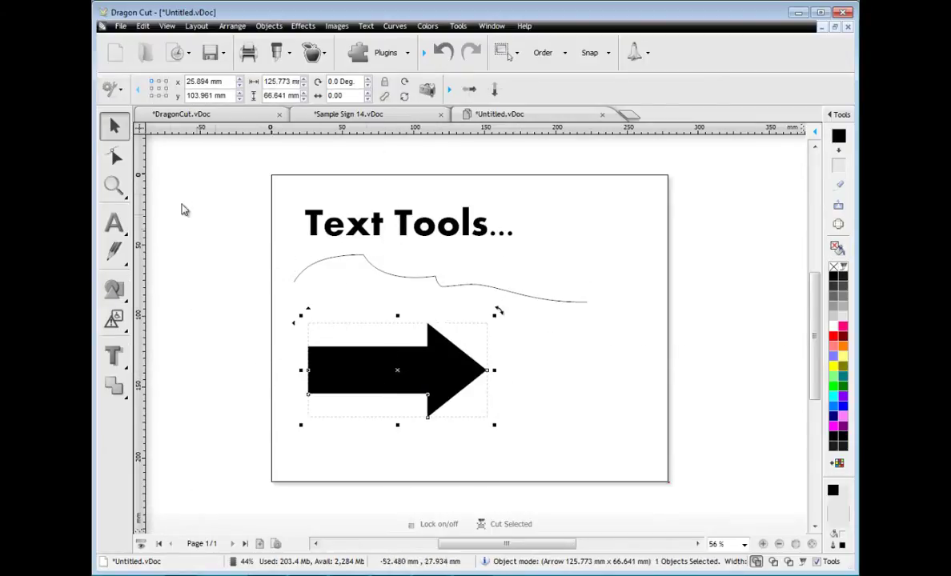
click(114, 157)
drag(429, 424, 480, 385)
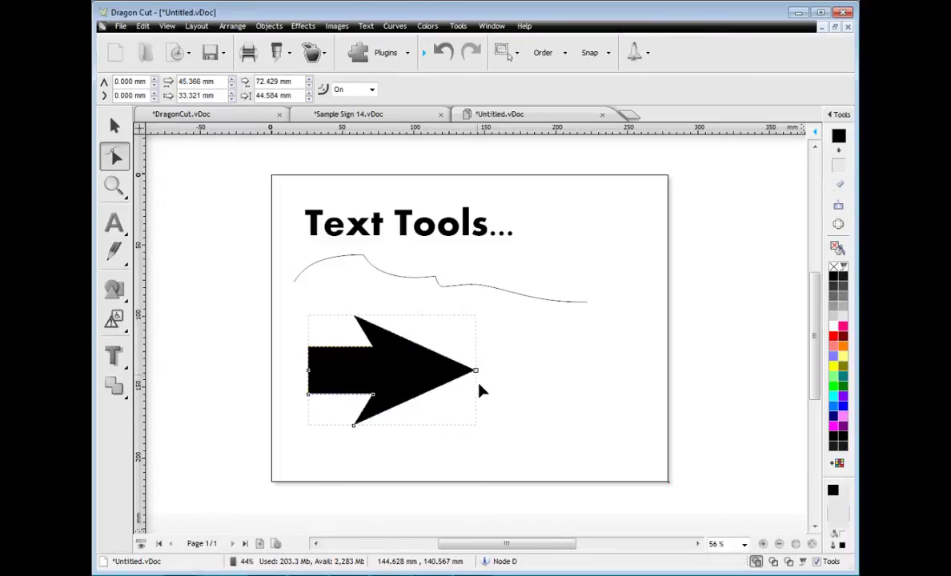
click(114, 126)
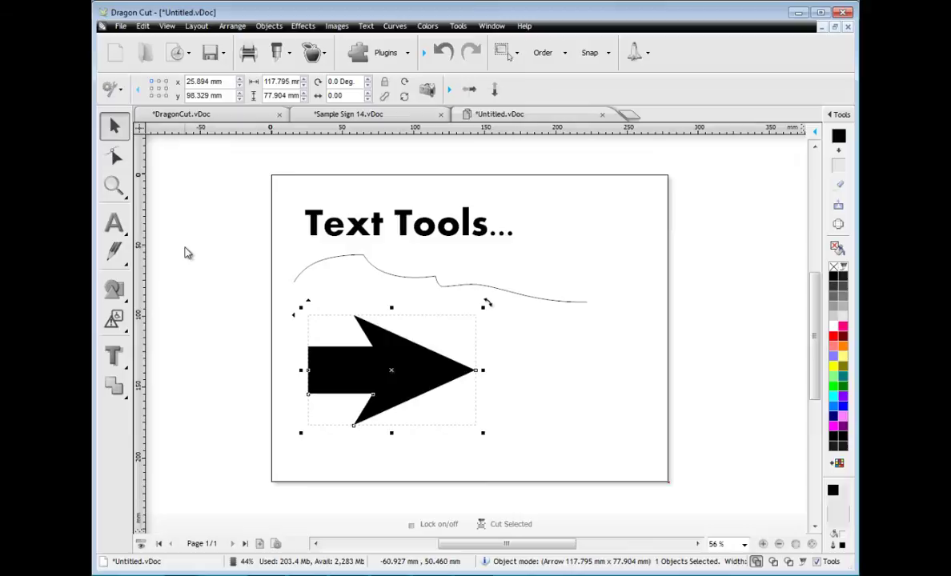
Start a new document with the Sign Blank 09M, 1800 x 1800 mm page size
click(629, 115)
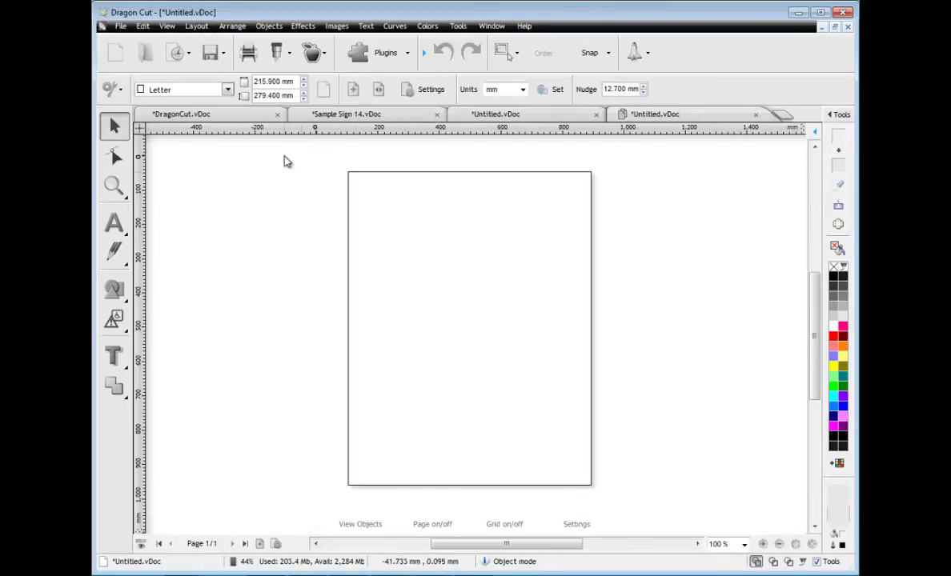
click(229, 90)
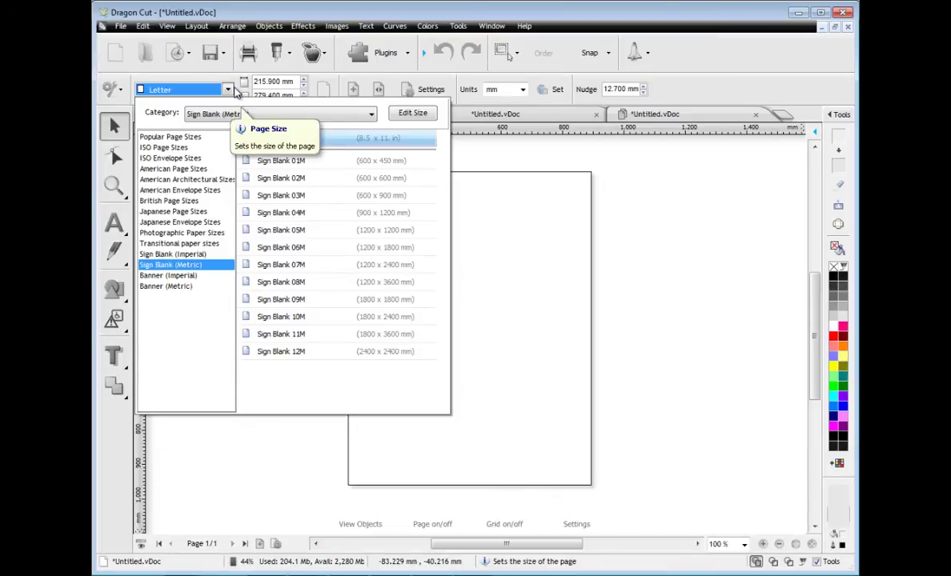
click(292, 299)
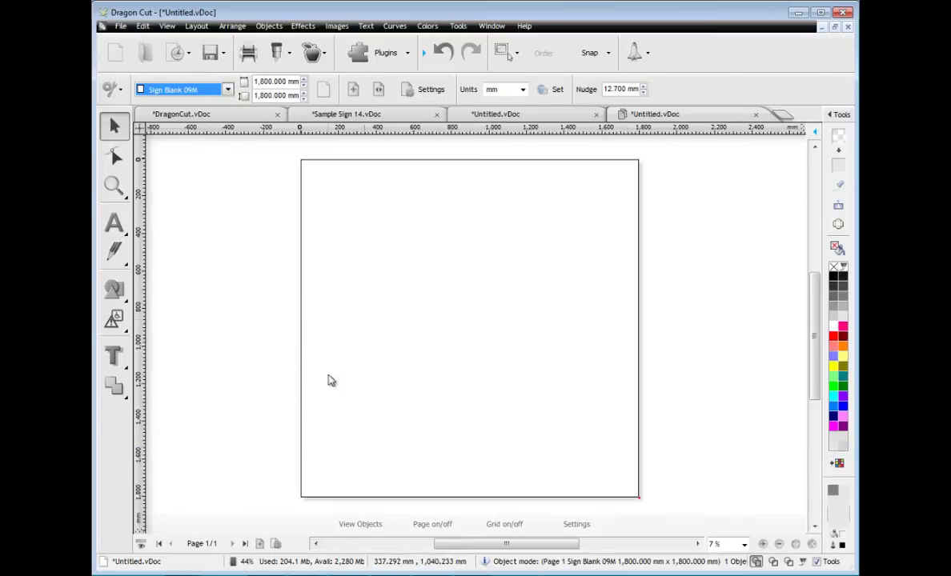
Place the fork, knife and spoon sign from Signs general clipart near the bottom-left corner
click(113, 320)
click(189, 335)
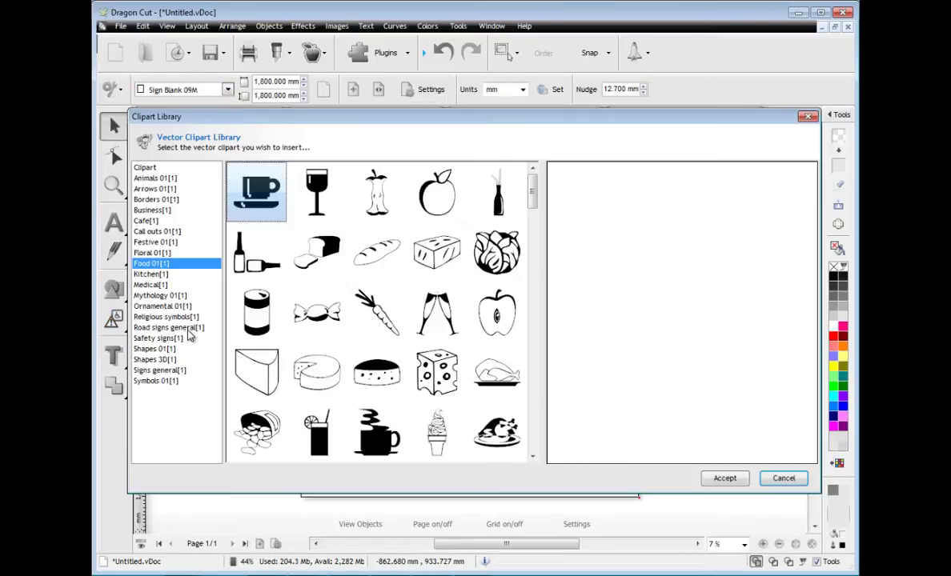
click(183, 169)
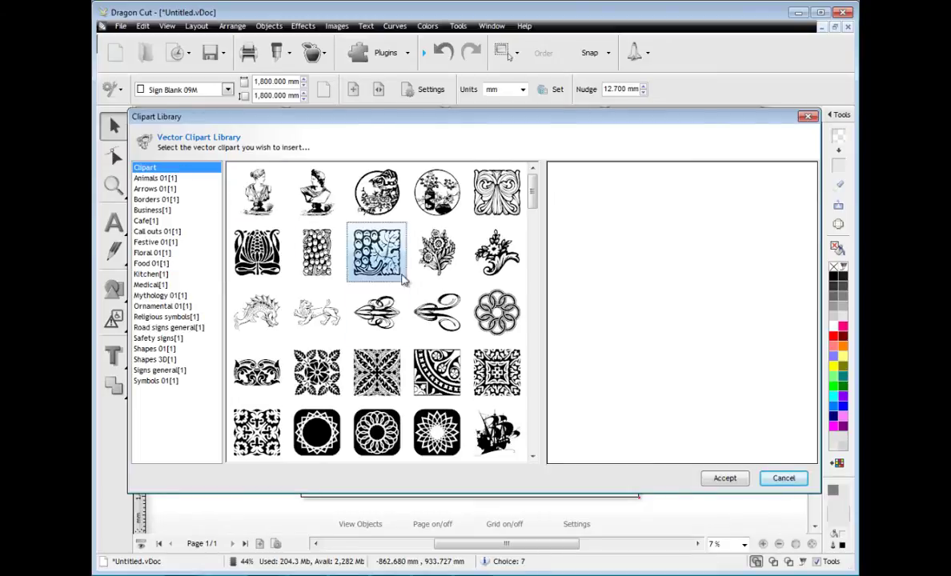
click(497, 252)
click(423, 358)
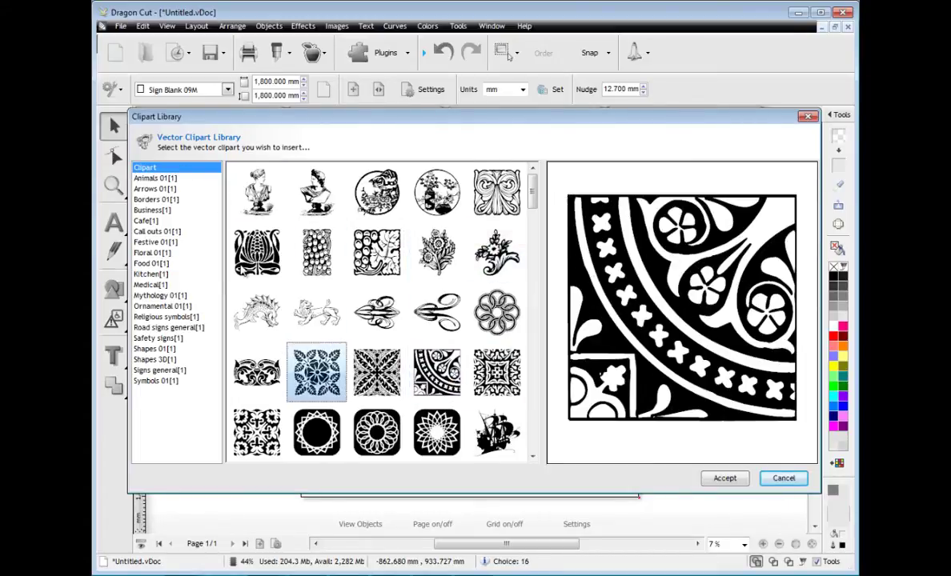
click(148, 221)
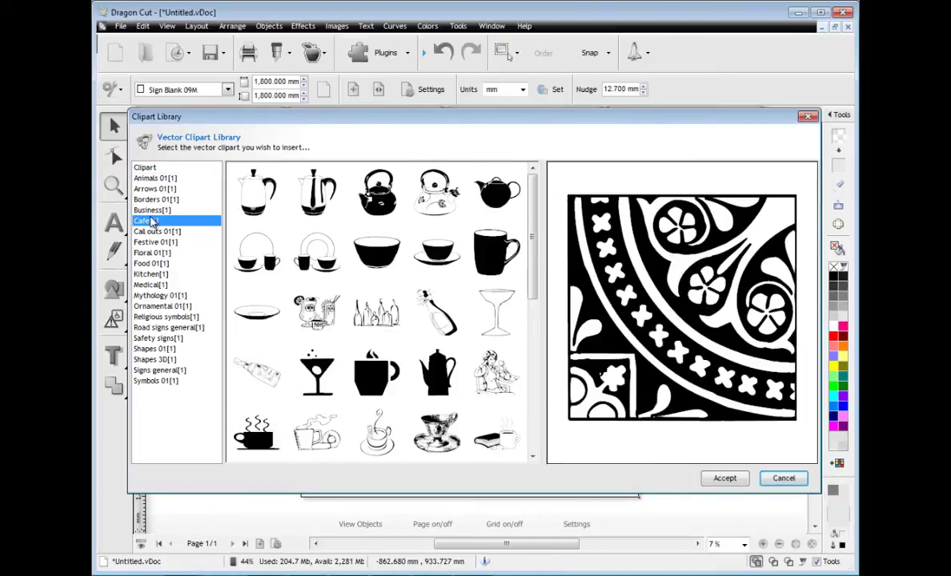
click(154, 264)
click(159, 371)
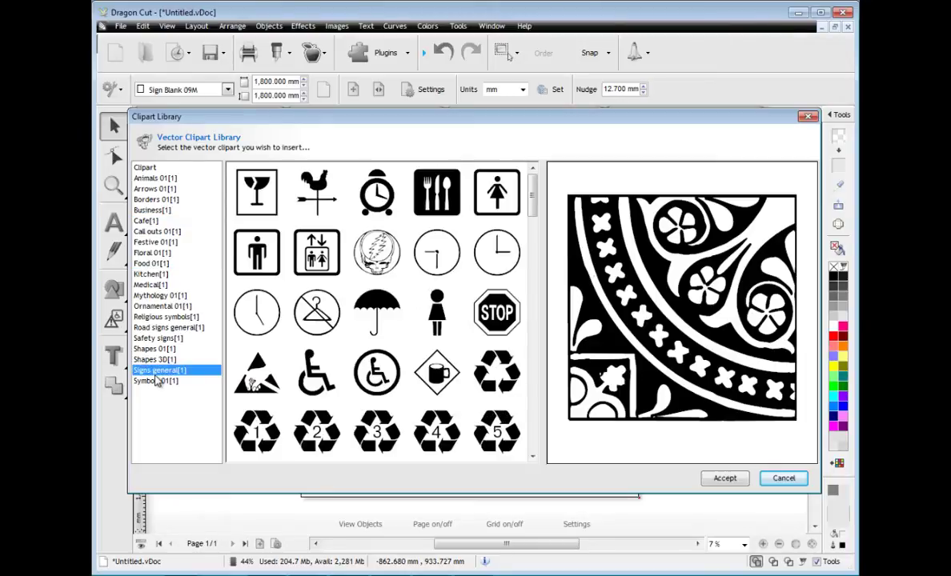
click(317, 433)
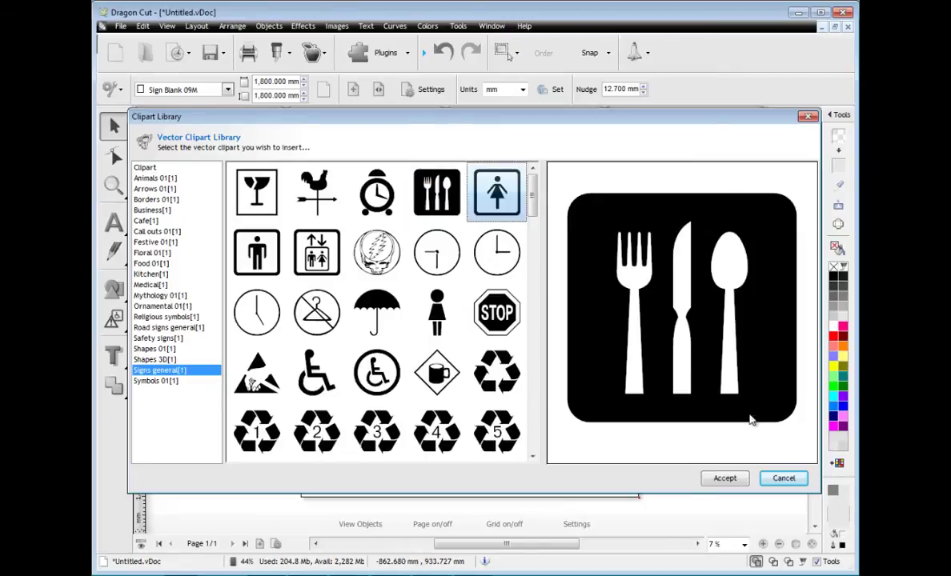
click(727, 479)
drag(332, 450, 383, 422)
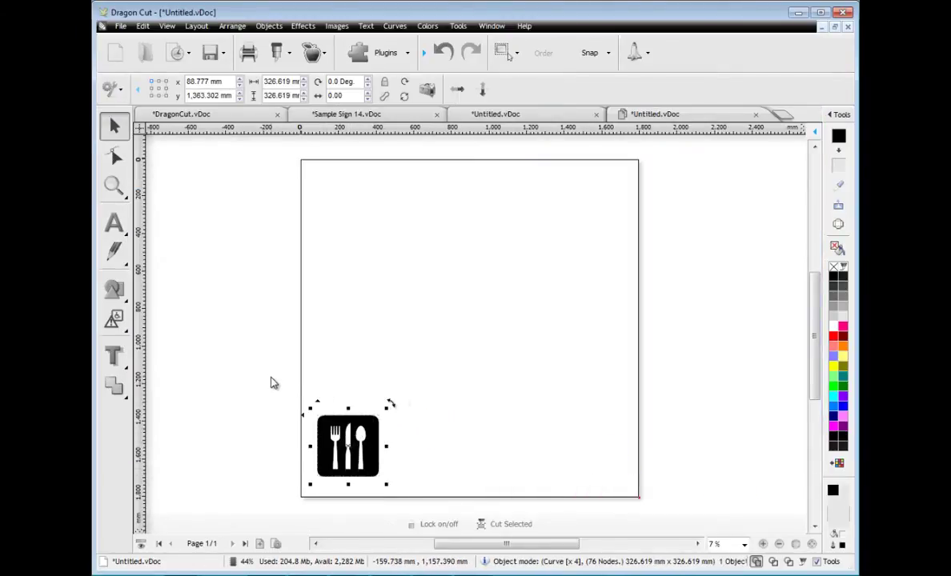
Insert the Chicago Wolves logo from Corporate Logos Cg-Ch at the page's upper left
click(113, 320)
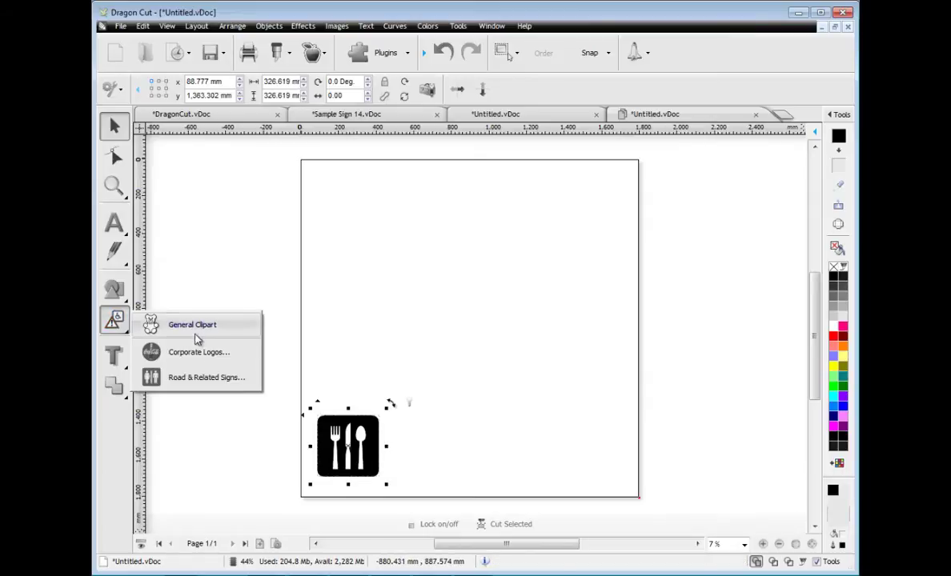
click(232, 351)
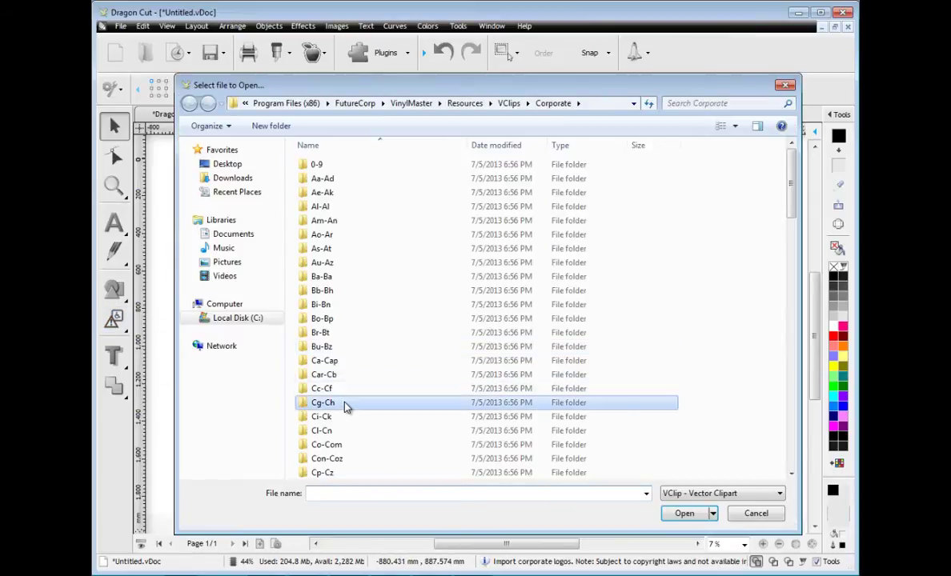
double_click(320, 373)
drag(789, 200, 789, 376)
double_click(329, 253)
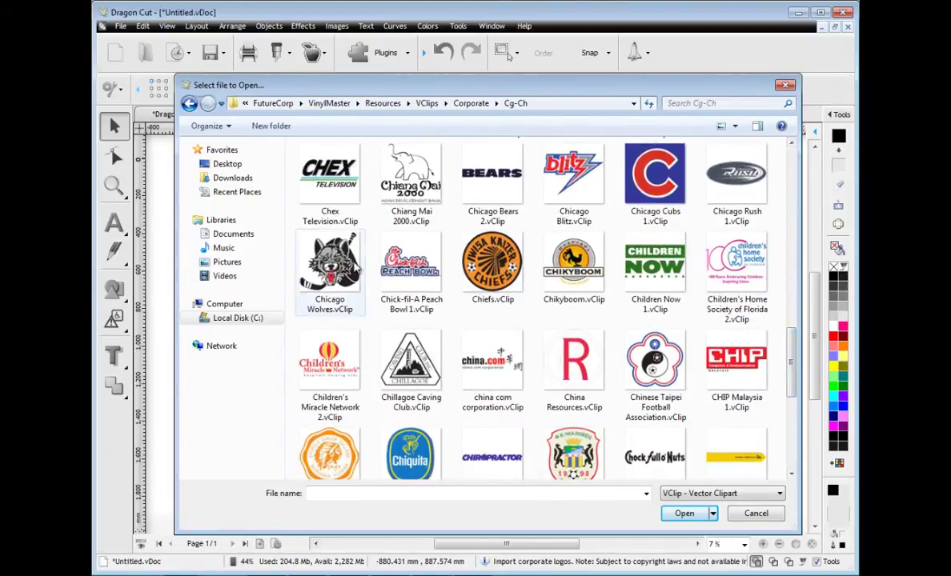
drag(328, 204, 513, 396)
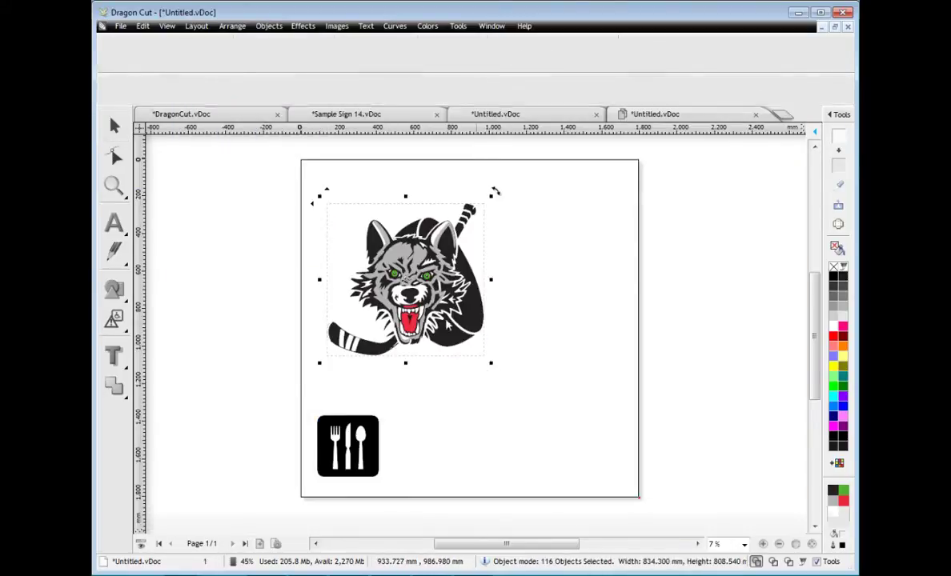
drag(433, 314, 411, 313)
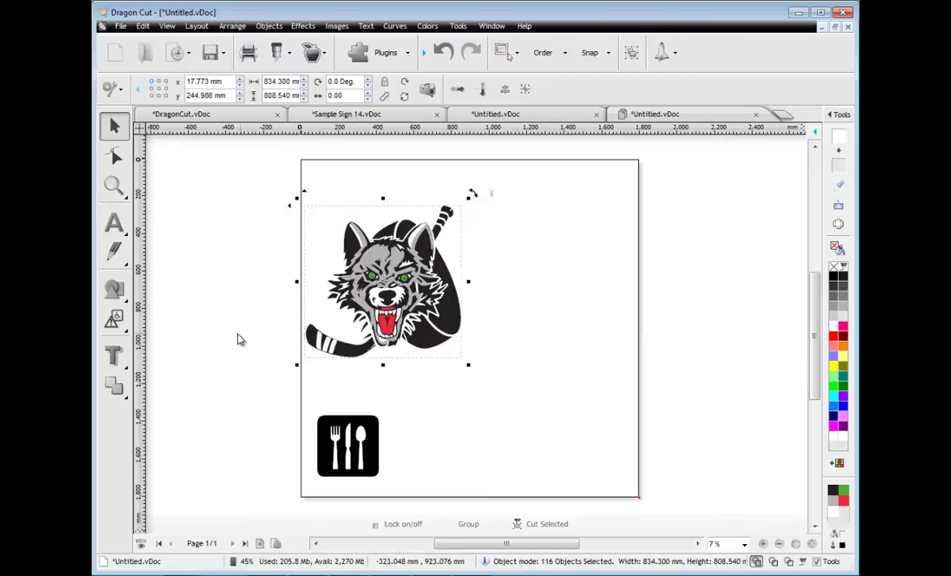
Add the Road Signs Metric 47 no-mopeds-or-bicycles sign at the upper right, briefly checking wireframe view
click(113, 320)
click(202, 378)
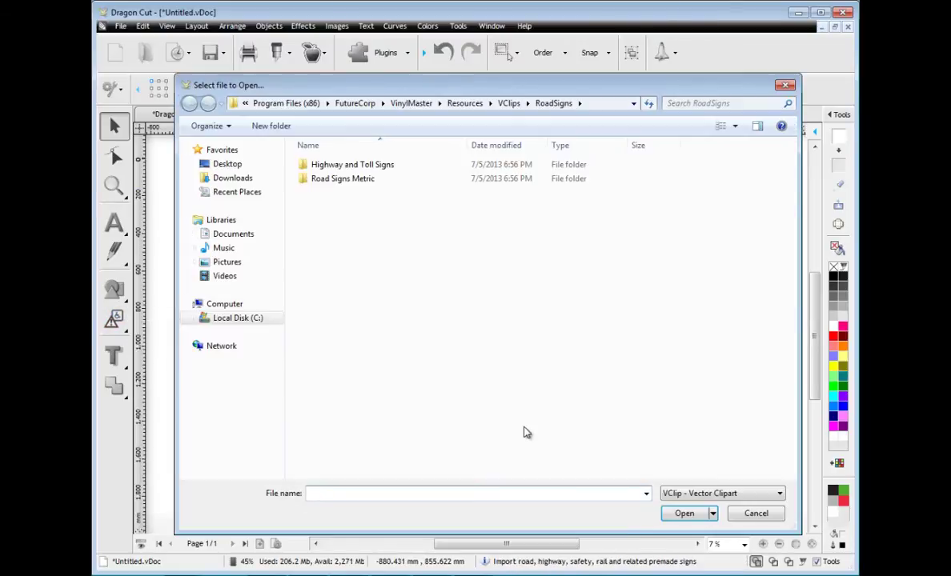
double_click(360, 181)
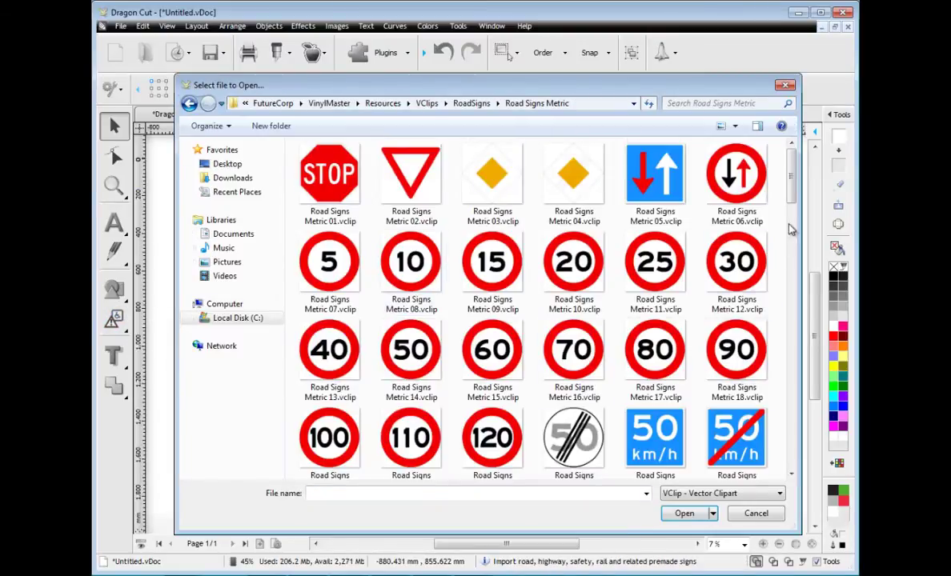
scroll(790, 230, down, 3)
scroll(791, 230, down, 5)
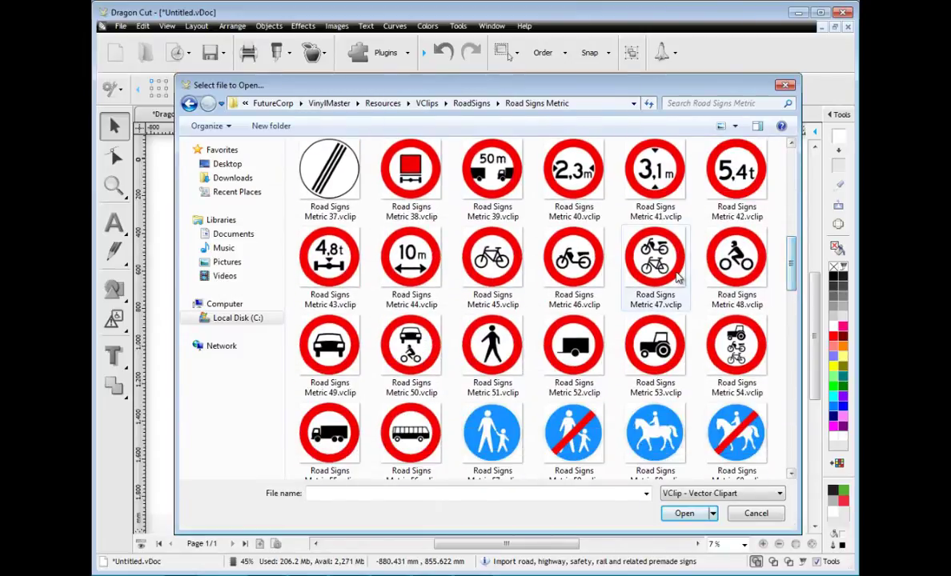
double_click(657, 269)
drag(486, 220, 612, 364)
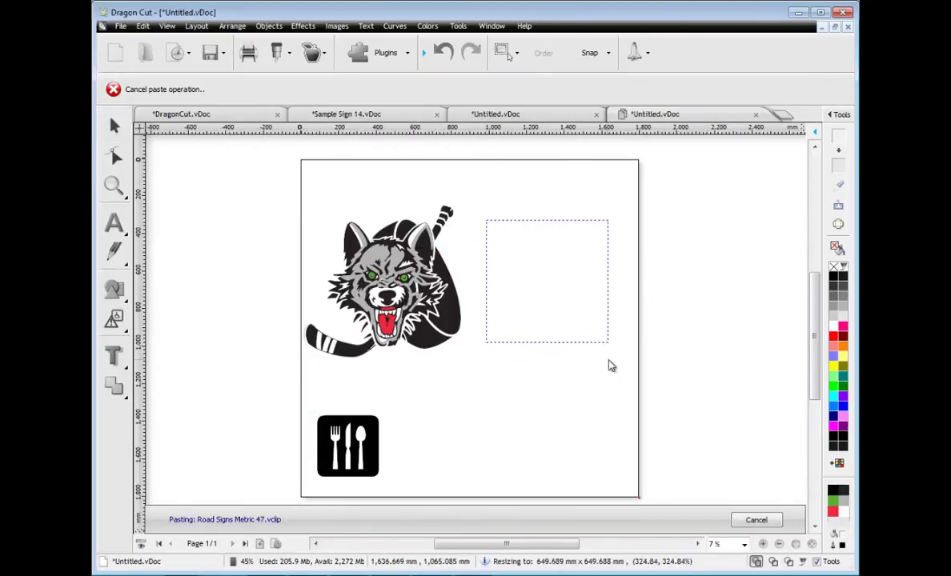
click(773, 562)
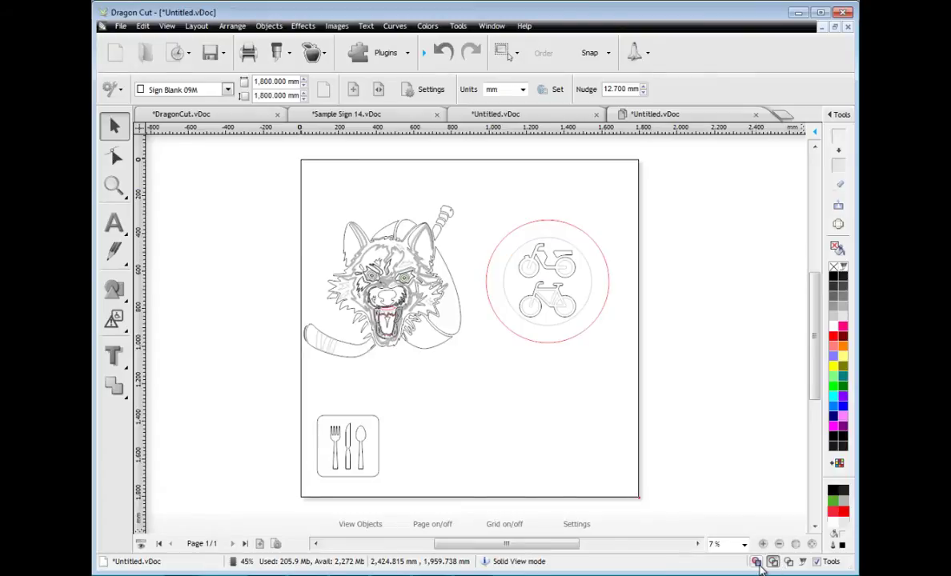
click(756, 562)
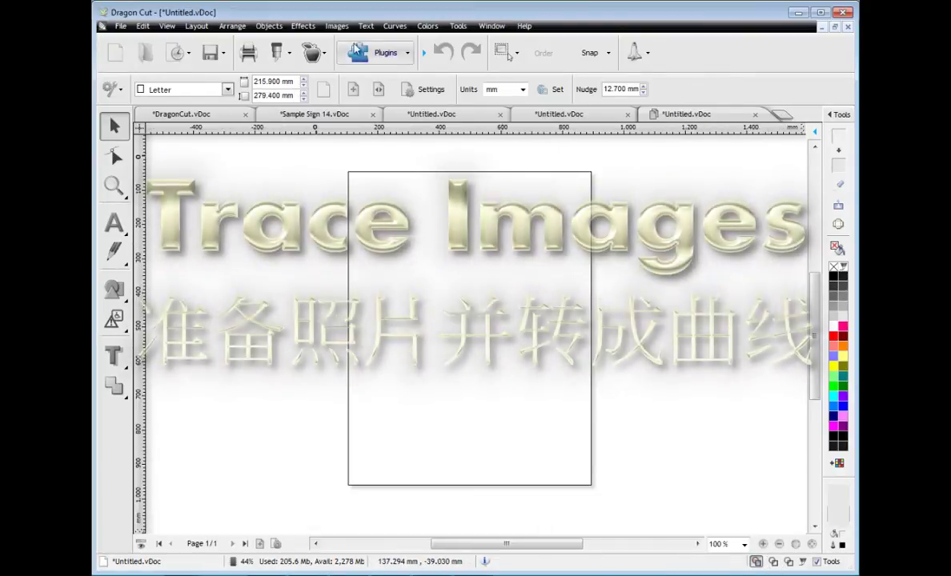
Import chinese_dragon.png onto the page and trace it into a 6-colour vector image
click(334, 27)
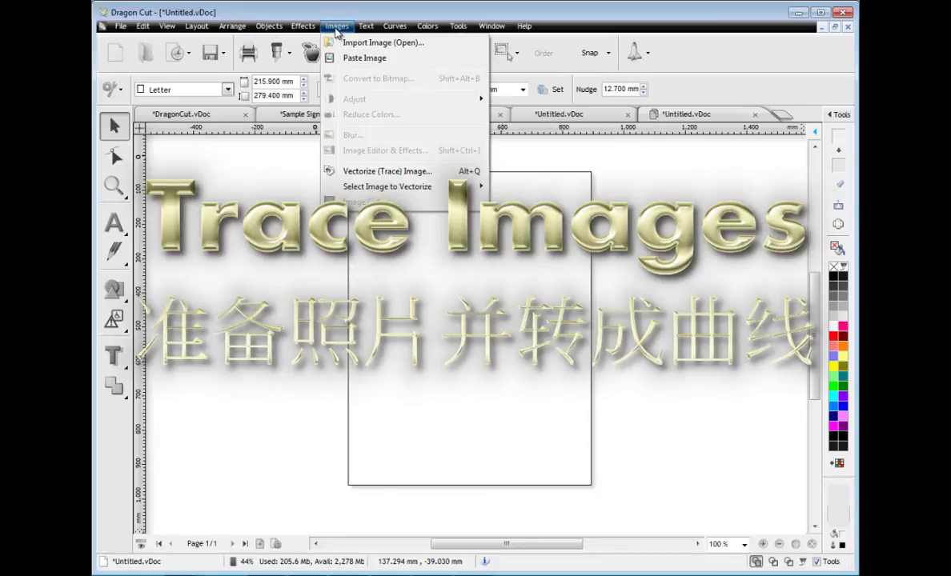
click(345, 43)
double_click(400, 196)
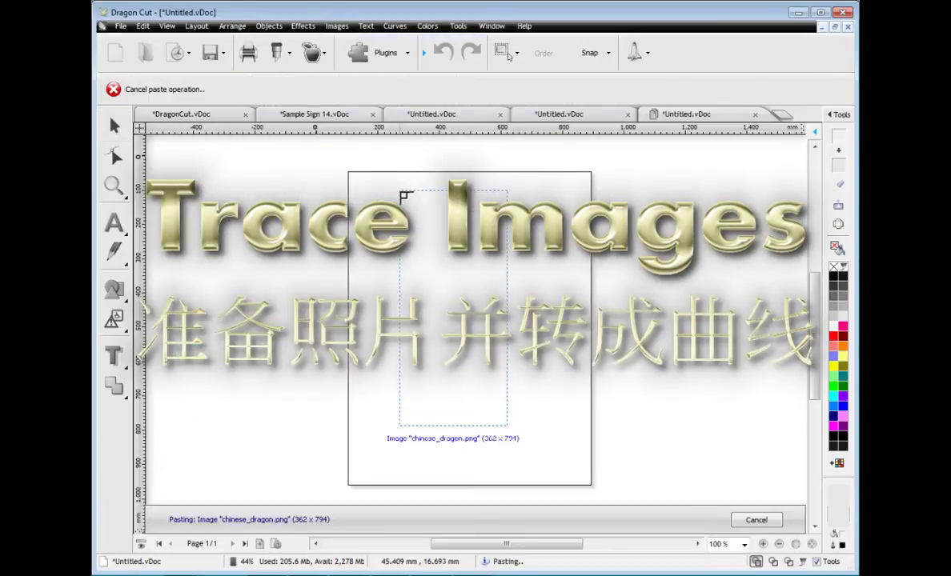
click(418, 202)
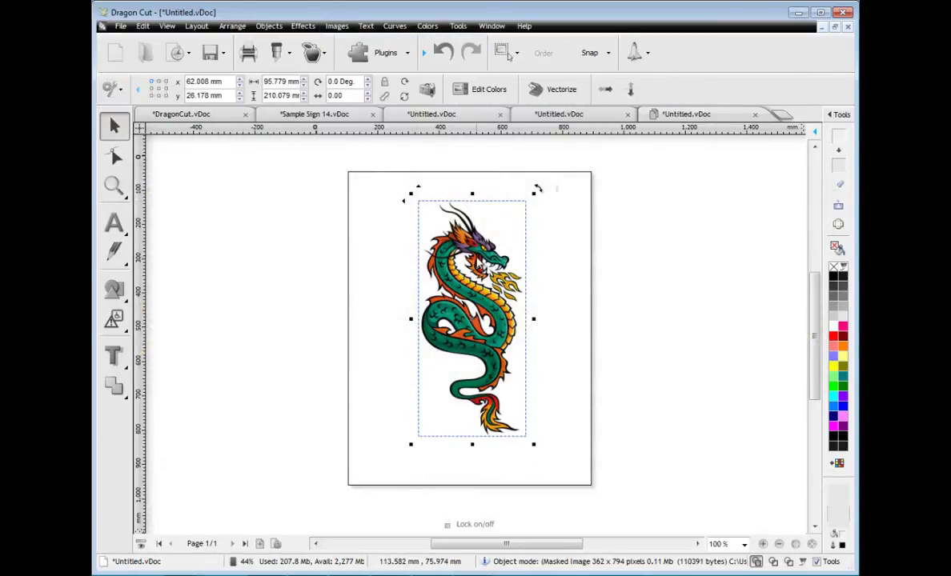
click(562, 91)
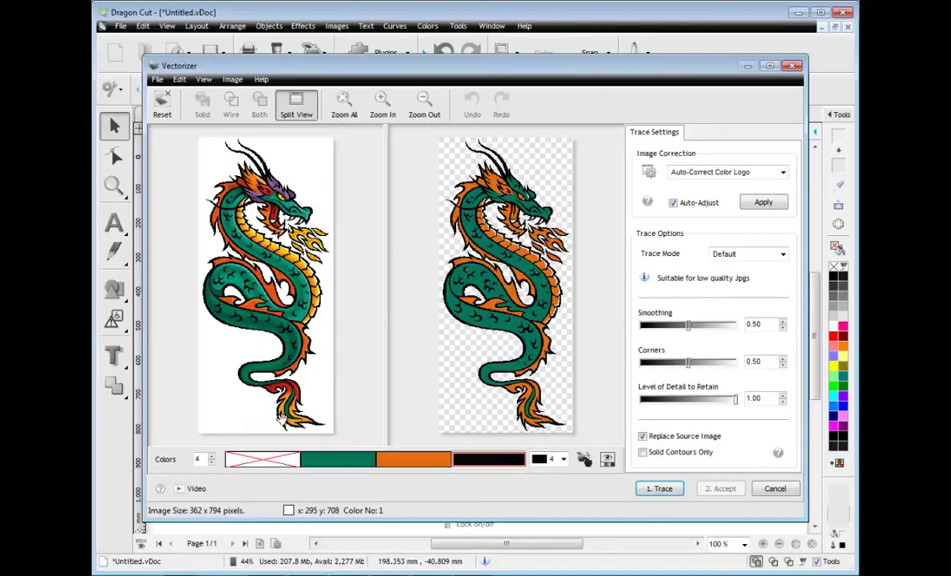
click(213, 458)
click(213, 458)
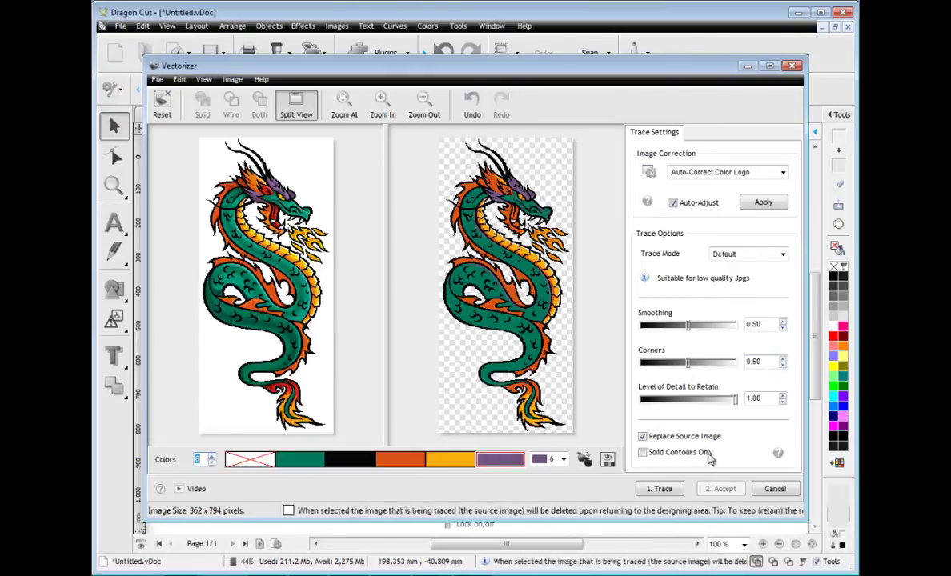
click(659, 488)
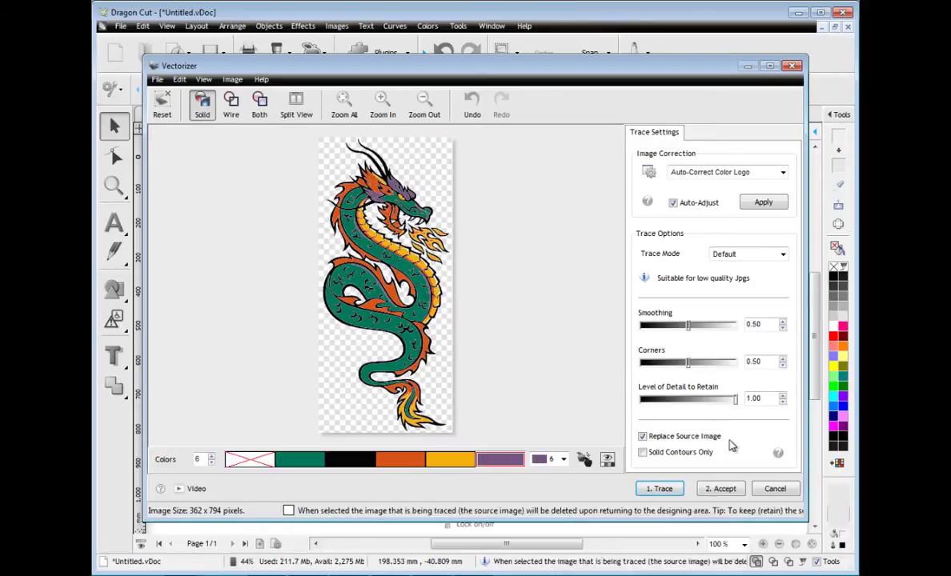
click(720, 488)
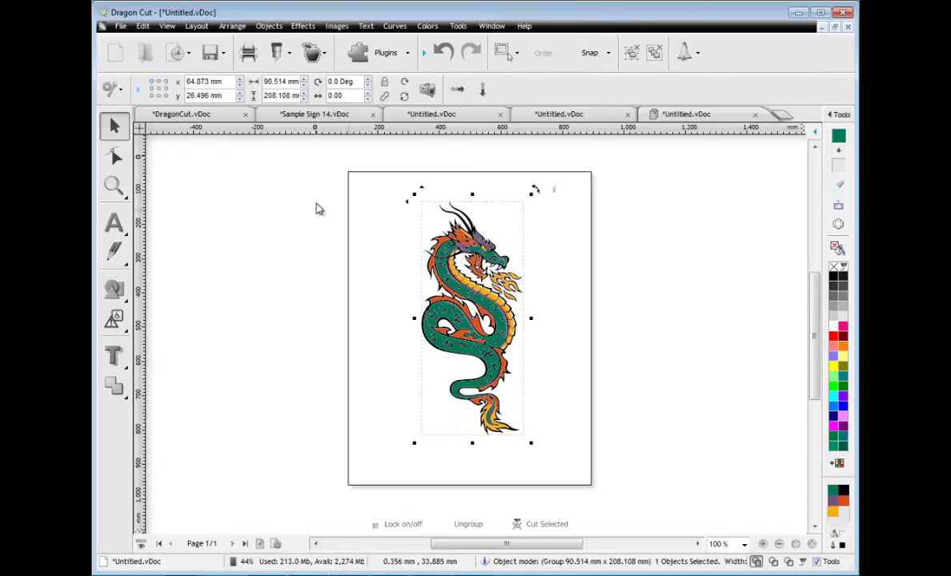
Zoom in on the dragon's head and display the trace as wireframe outlines
click(113, 186)
click(149, 192)
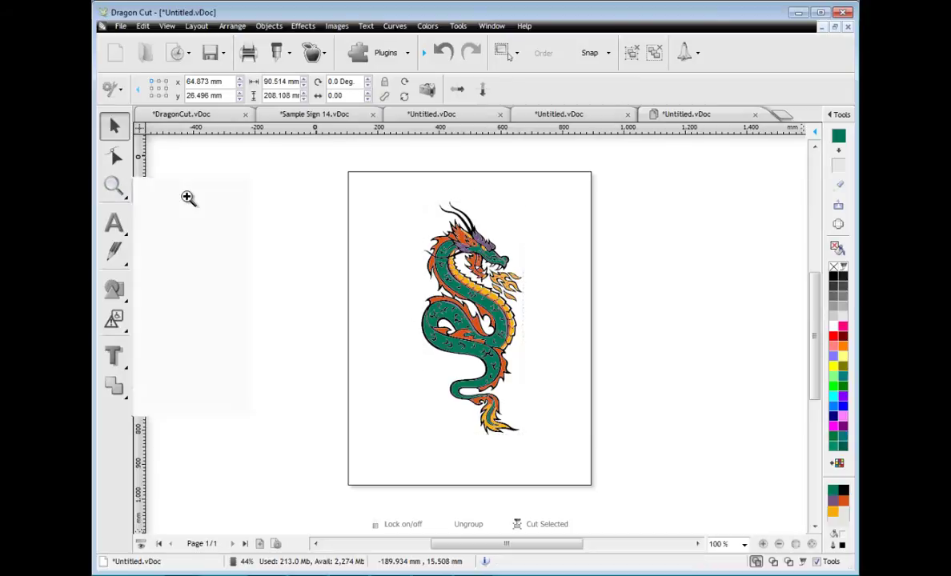
drag(416, 204, 520, 312)
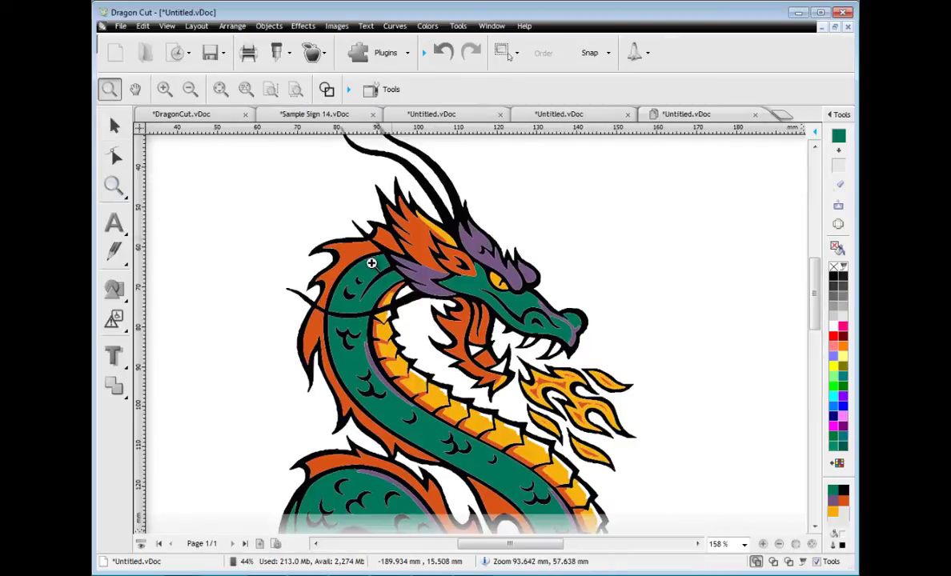
click(772, 561)
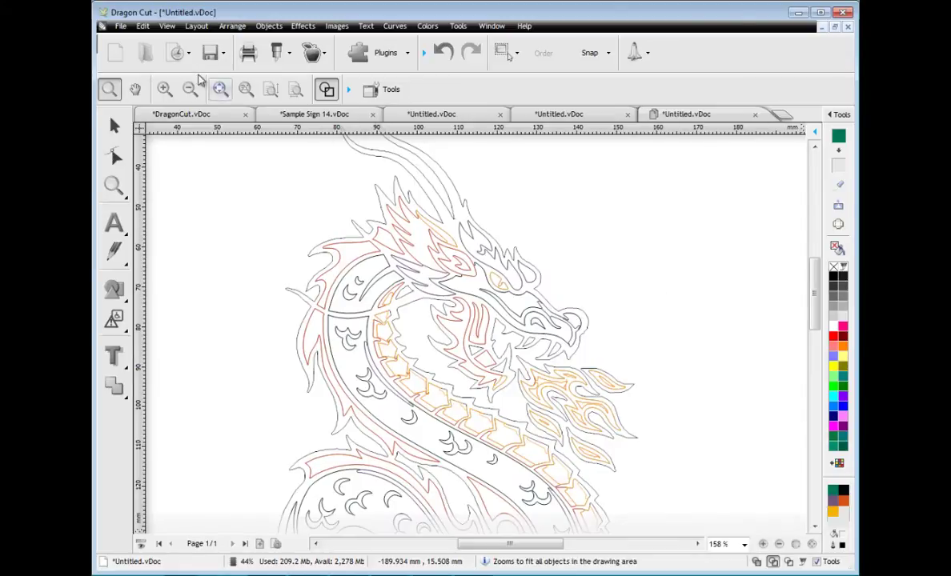
Open the ImageCutDemo document and start the Image Cut plugin on the portrait
click(179, 54)
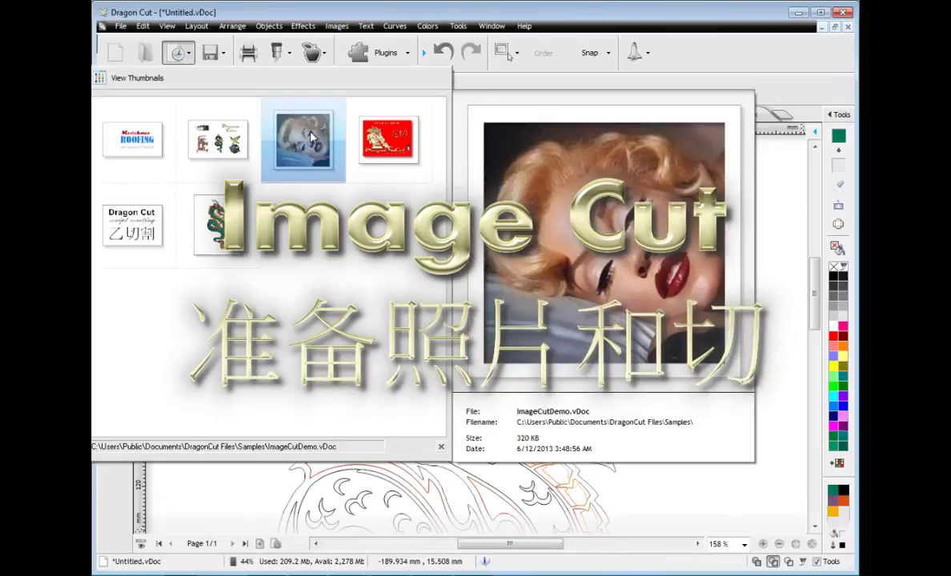
click(302, 140)
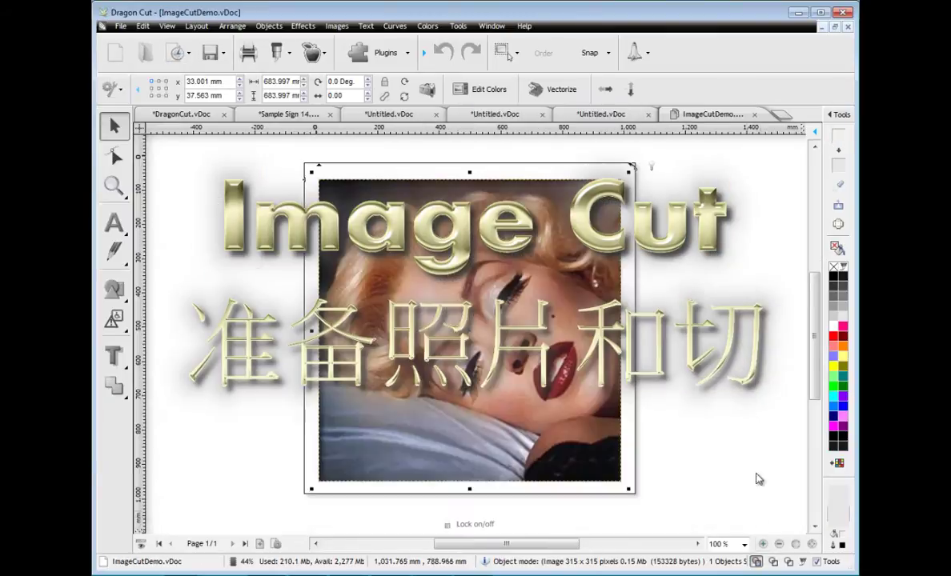
click(383, 54)
click(365, 127)
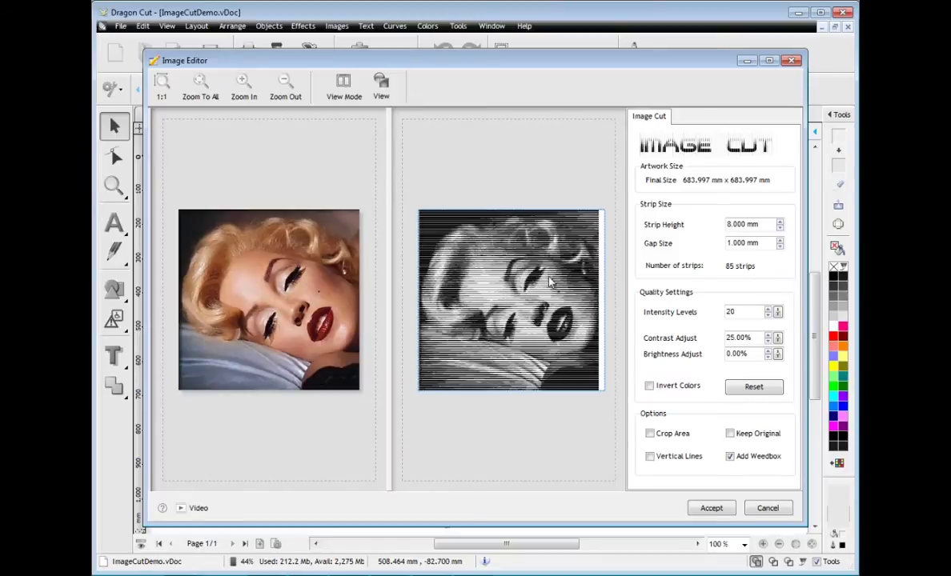
Set strip height 8.5 mm and strip gap 2 mm, then place the strip-cut portrait
click(780, 249)
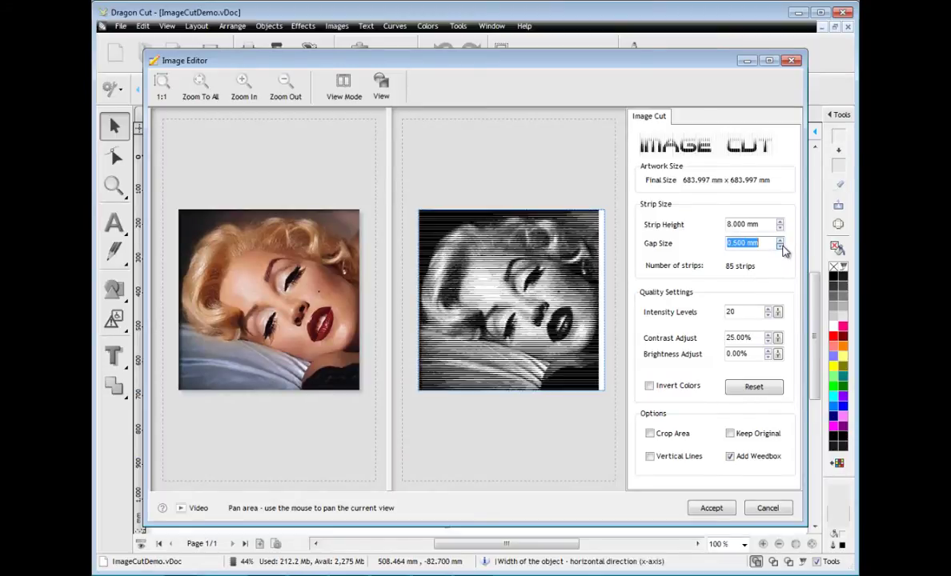
click(782, 240)
click(781, 239)
click(781, 240)
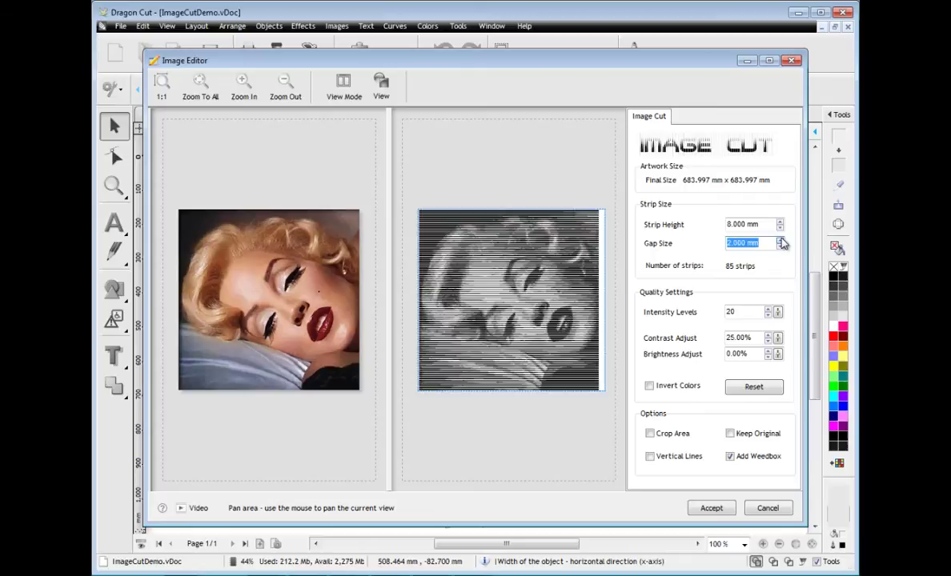
click(782, 240)
click(781, 228)
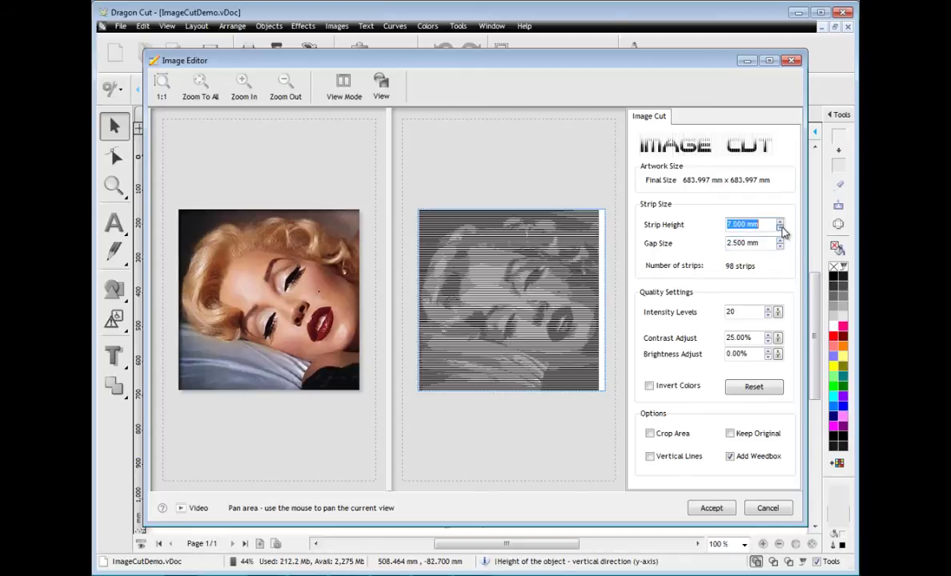
click(779, 222)
click(779, 221)
click(779, 222)
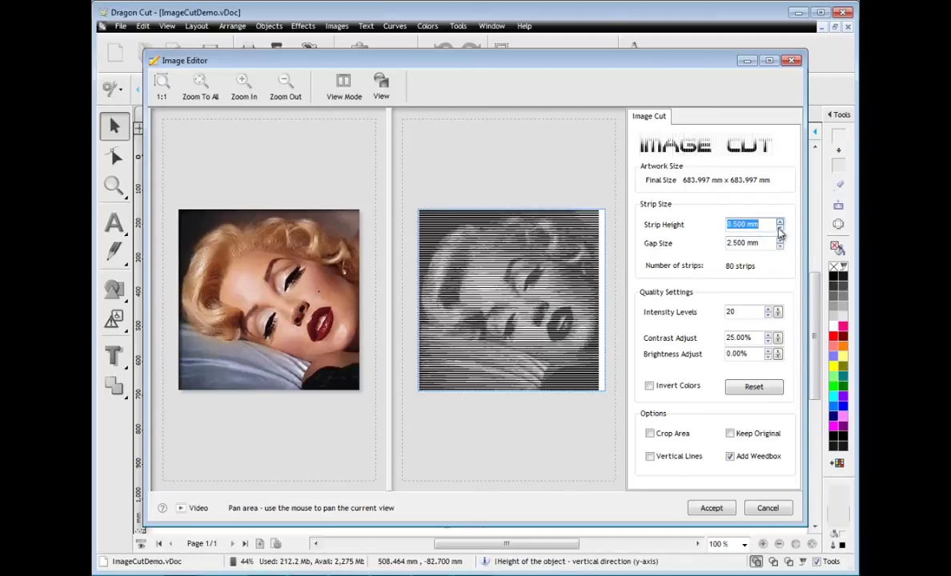
click(780, 247)
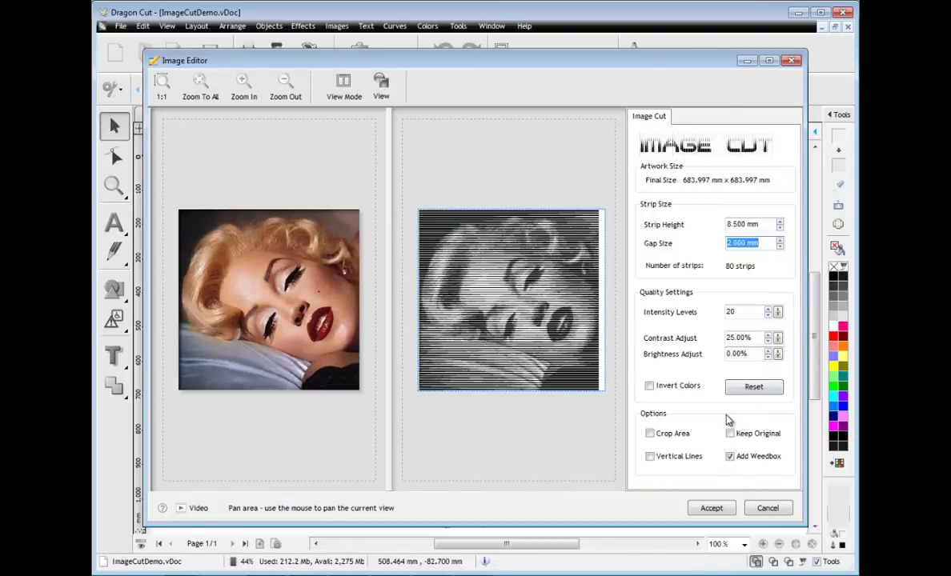
click(713, 511)
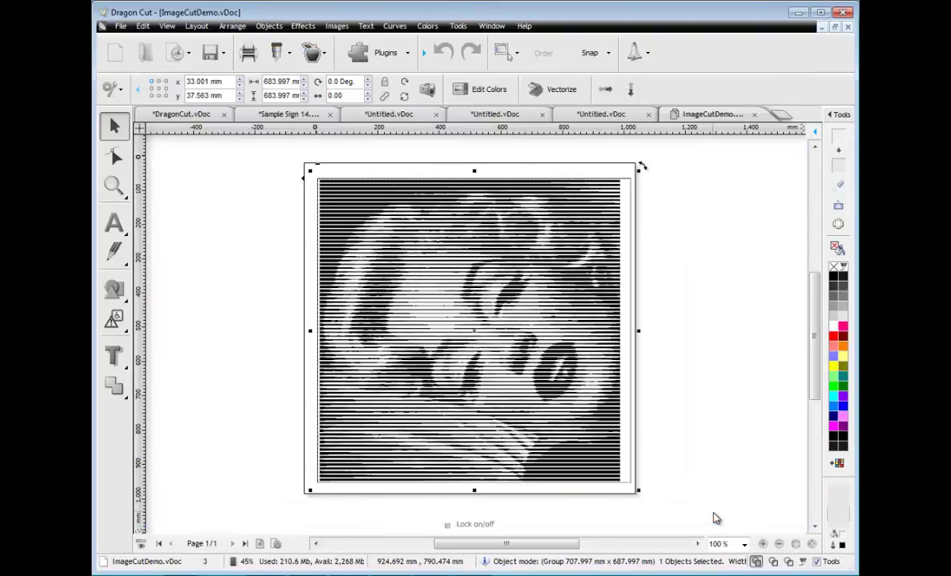
click(680, 435)
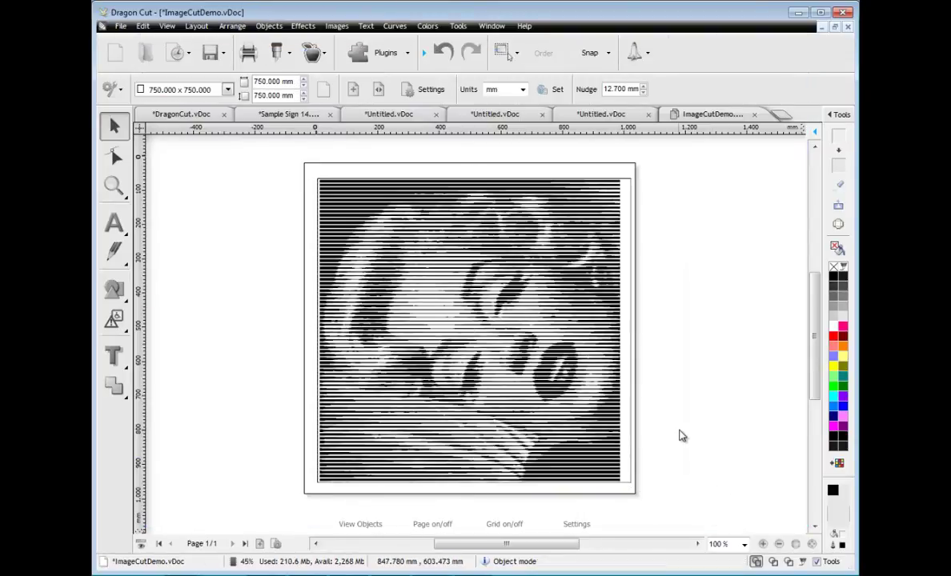
Open Cutfile.vDoc from recent documents and bring up its Send to Cutter settings
click(179, 53)
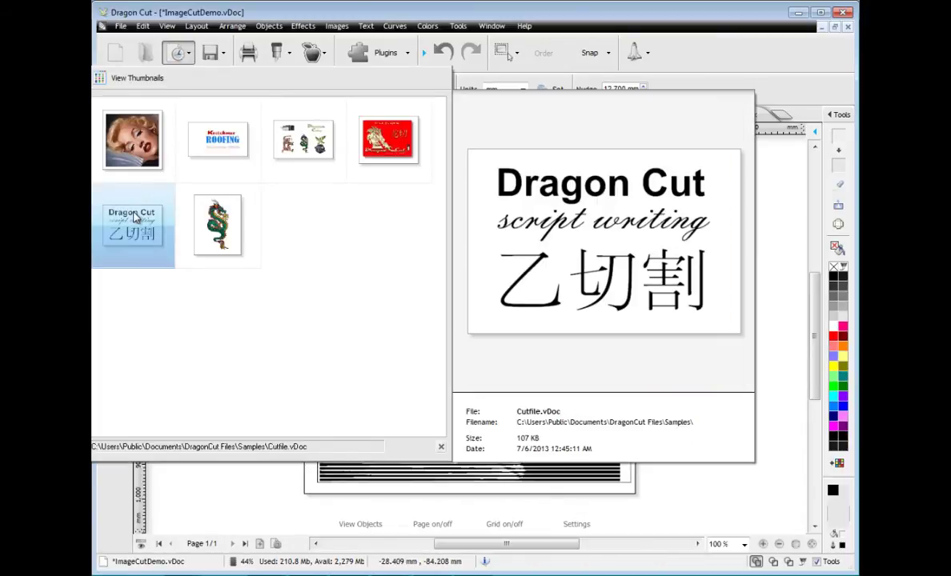
click(133, 225)
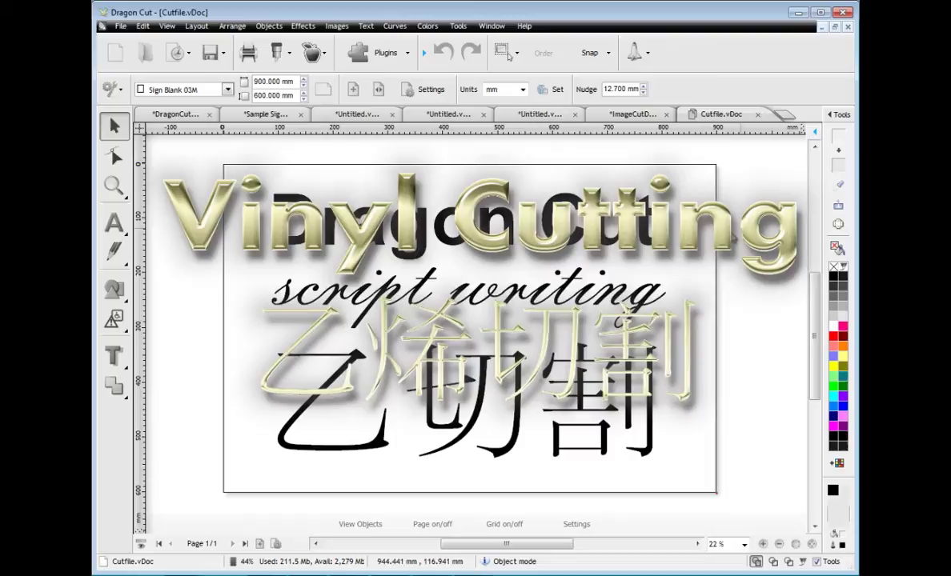
click(277, 53)
click(265, 79)
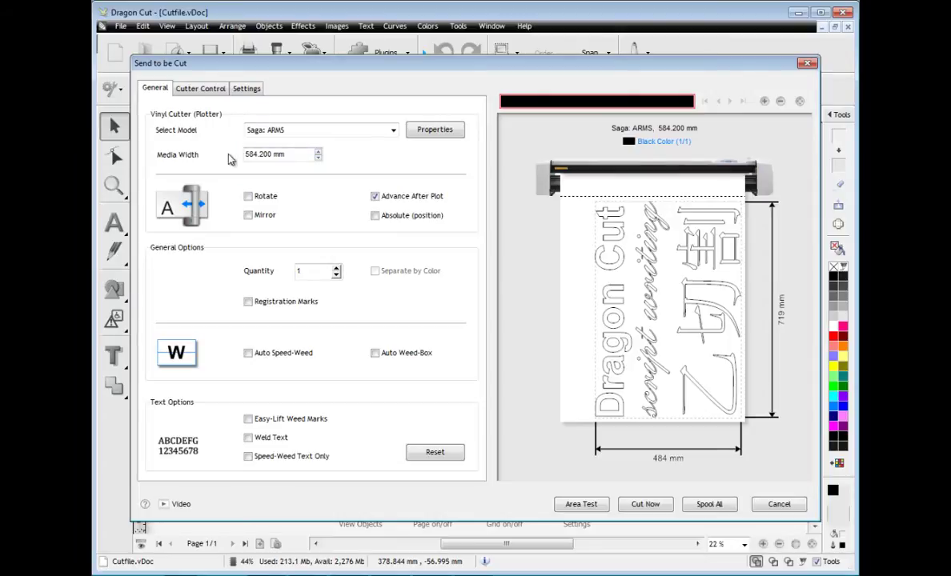
Enable Auto Speed-Weed and Easy-Lift Weed Marks while zooming into the cut preview
click(249, 353)
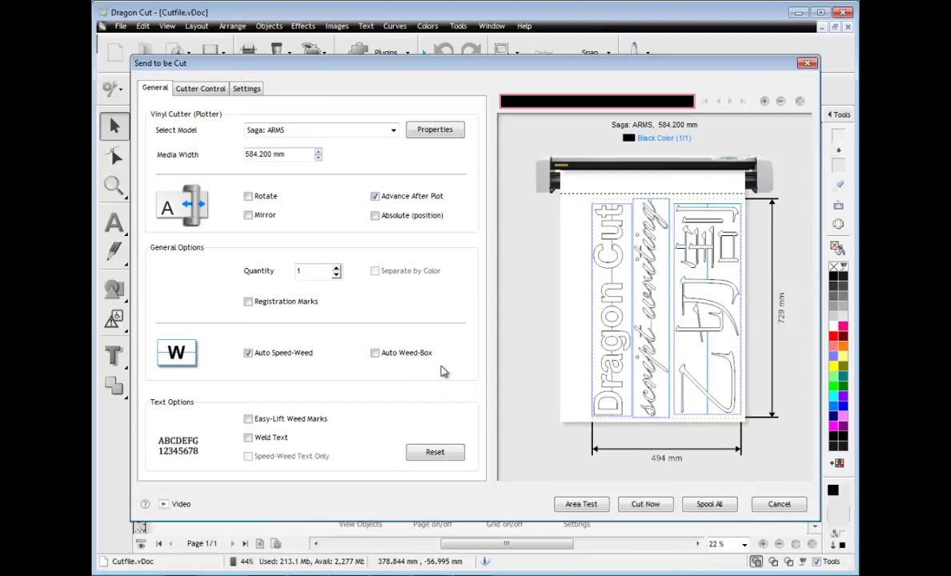
click(764, 102)
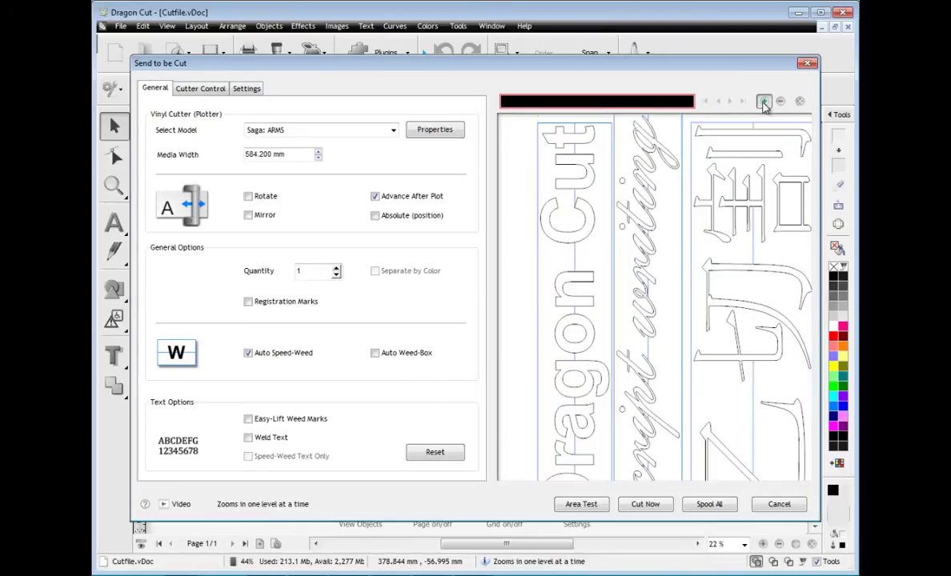
click(763, 102)
scroll(668, 254, up, 2)
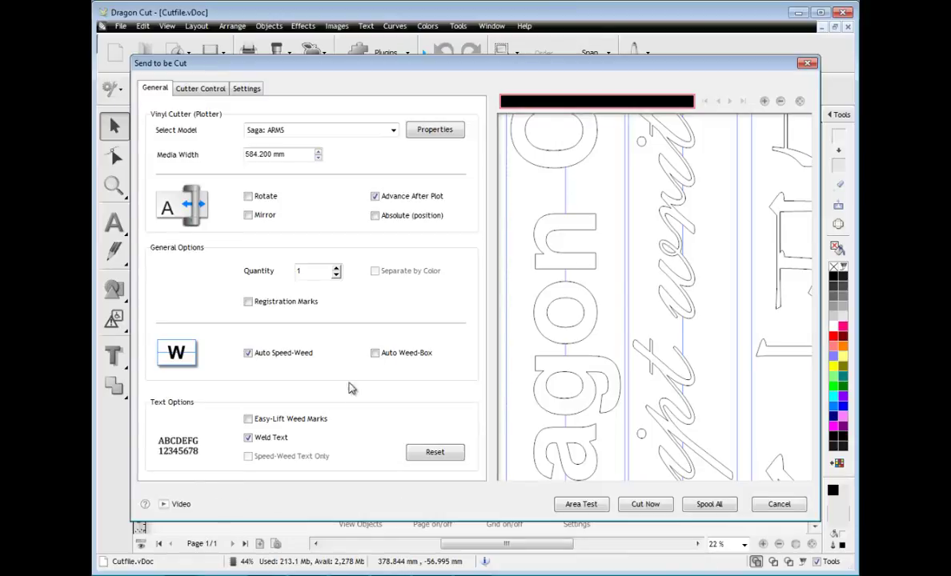
click(248, 418)
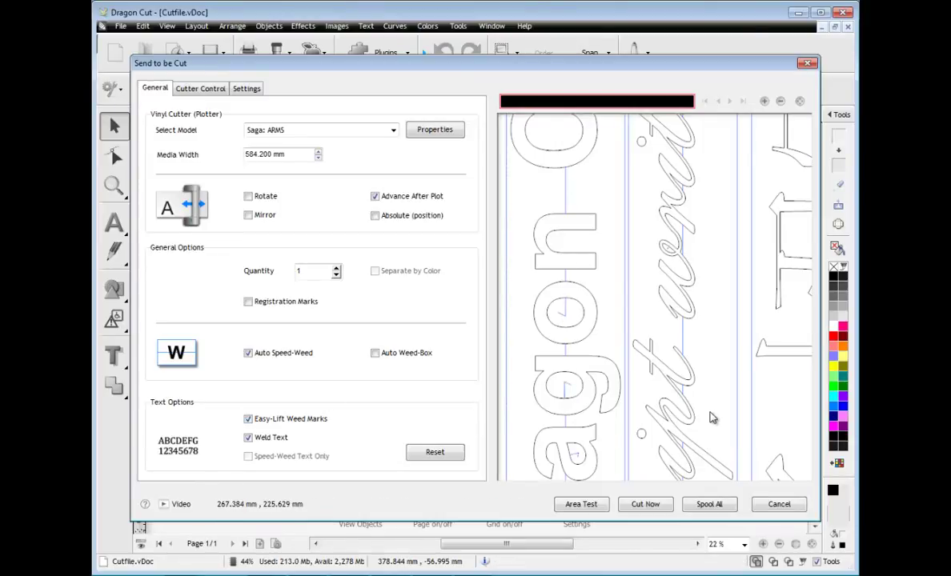
Check the Cutter Control blade library and the Settings tab, then choose Cut Now
click(202, 89)
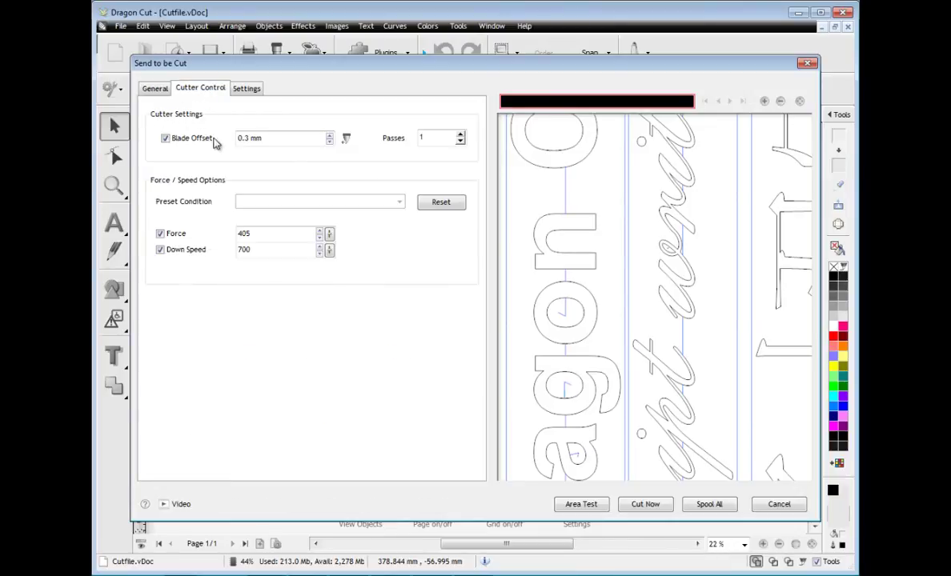
click(346, 138)
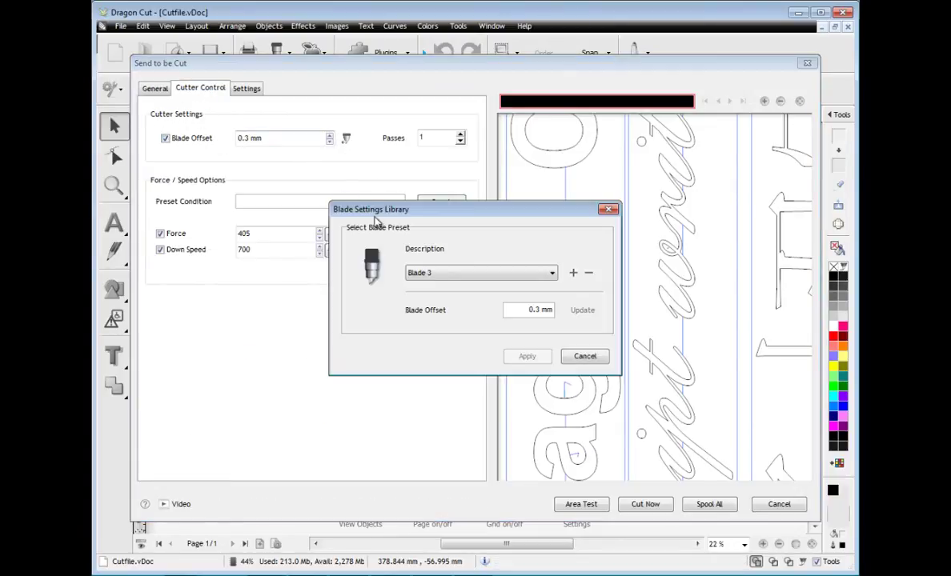
click(581, 357)
click(248, 89)
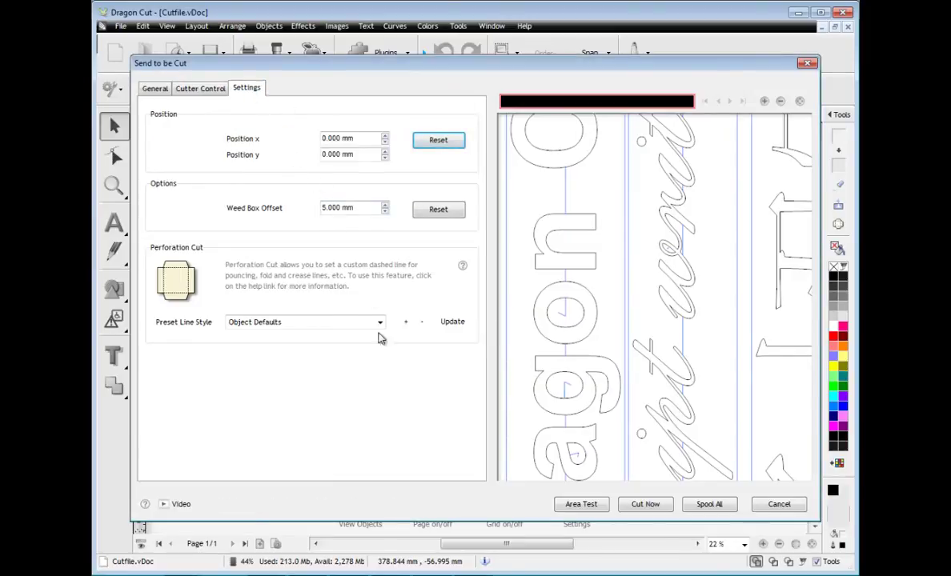
click(645, 504)
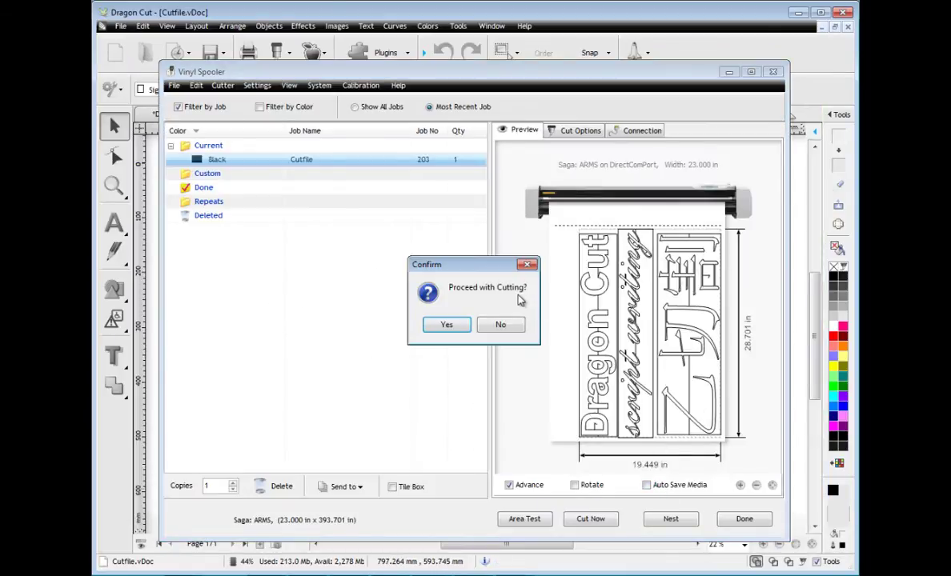
Confirm proceeding with the cut and minimize the Vinyl Spooler
click(445, 324)
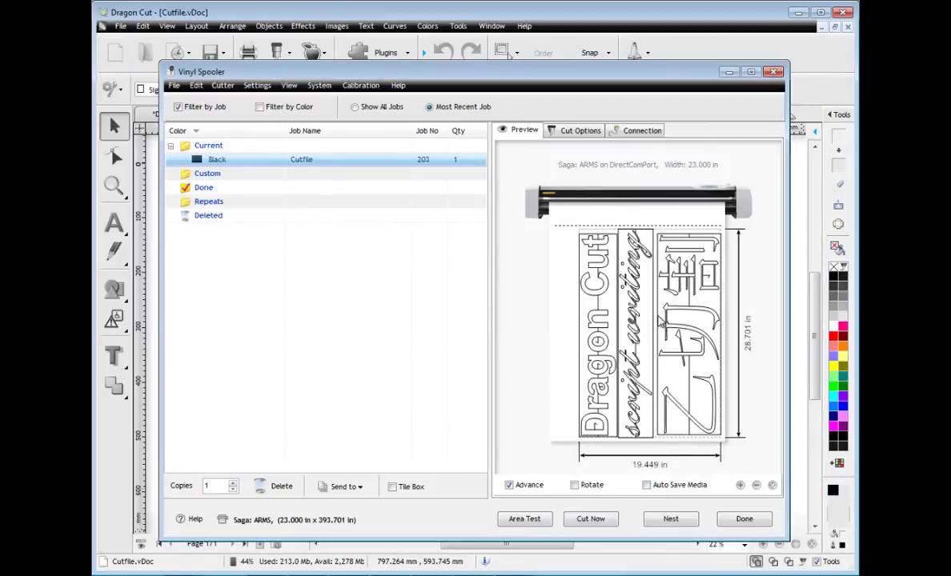
click(726, 72)
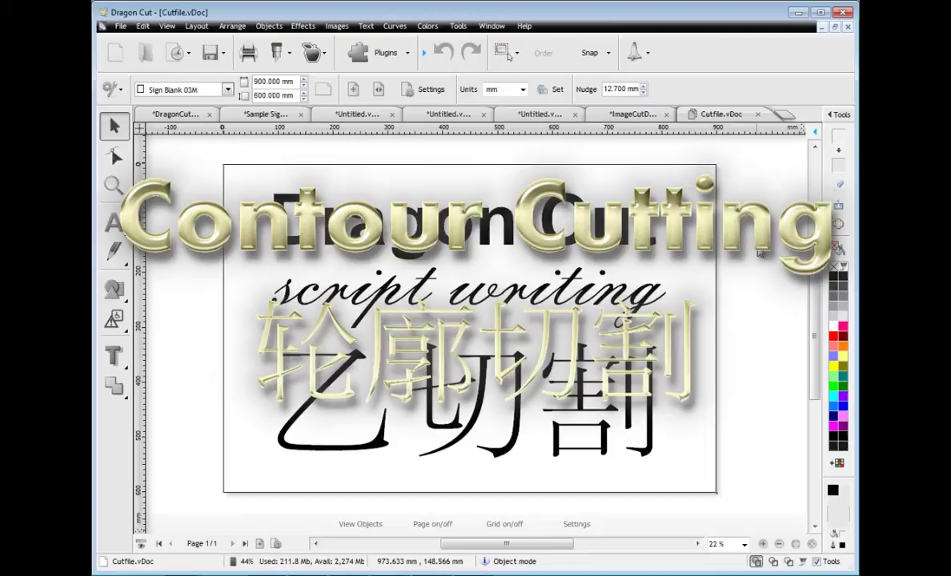
Open Contour Cut Demo.vDoc from recent documents and launch the Contour Cut Wizard
click(179, 56)
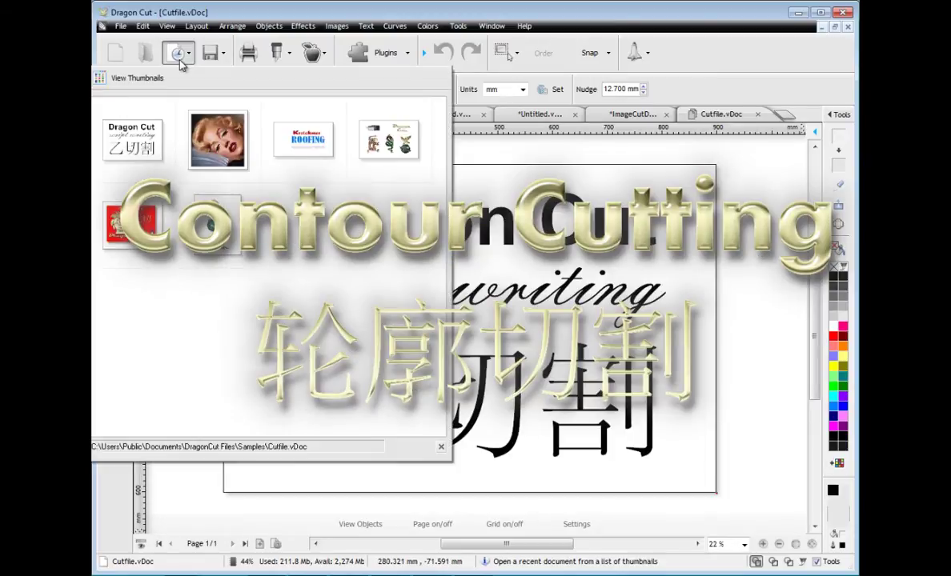
click(364, 121)
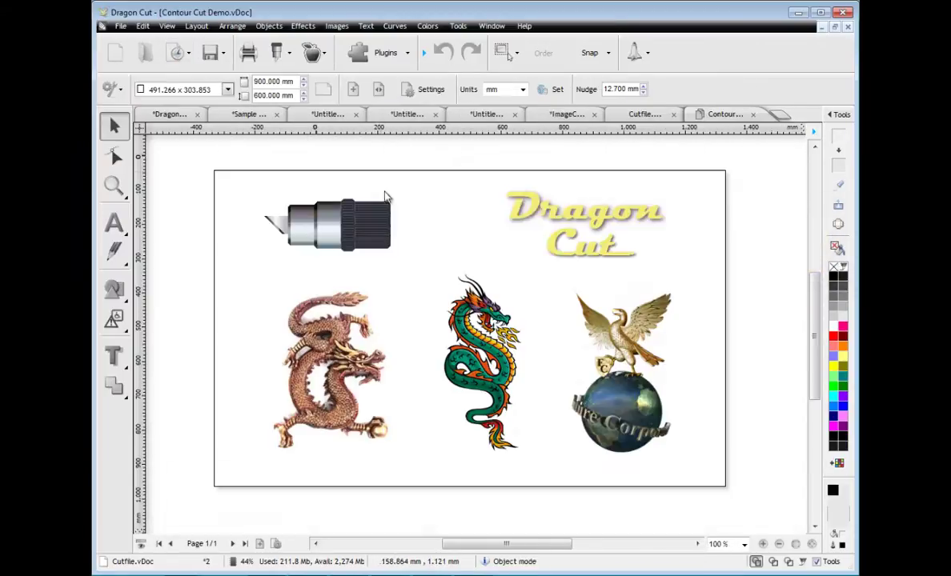
click(311, 56)
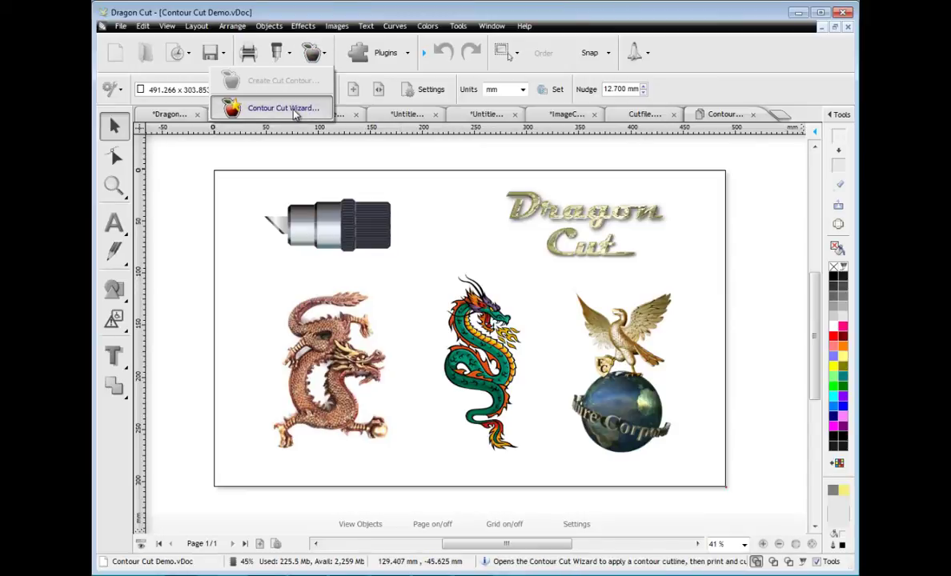
click(282, 107)
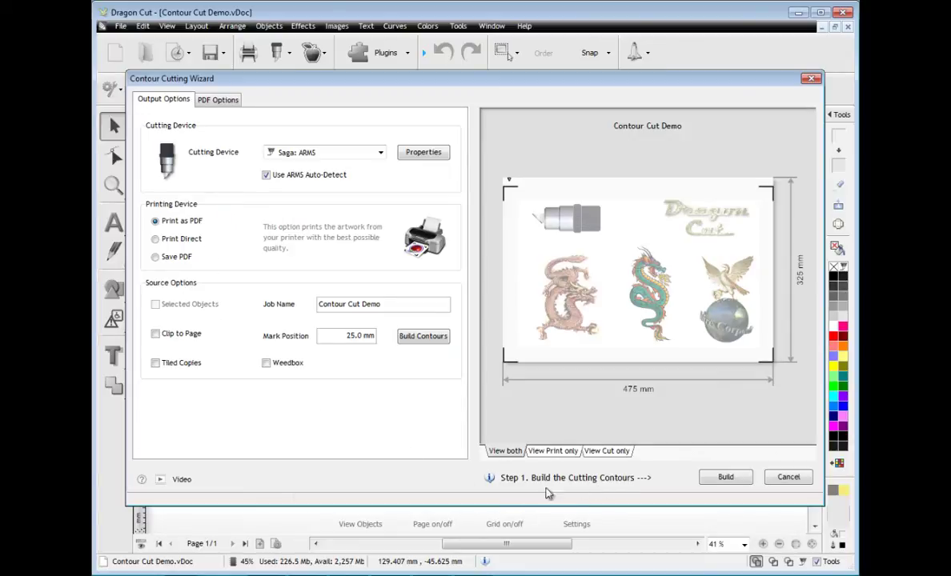
Create 2.5 mm auto-traced contour outlines around the artwork
click(723, 478)
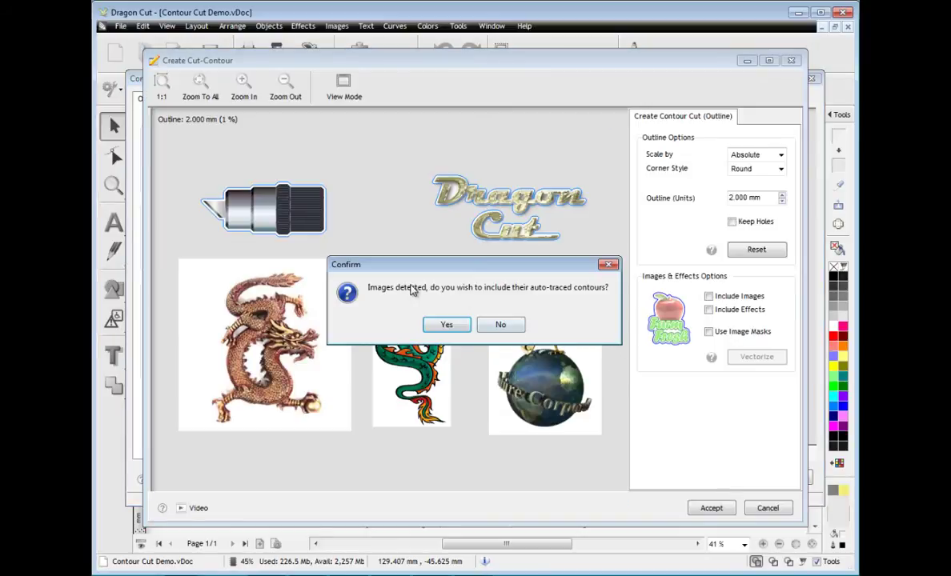
click(453, 326)
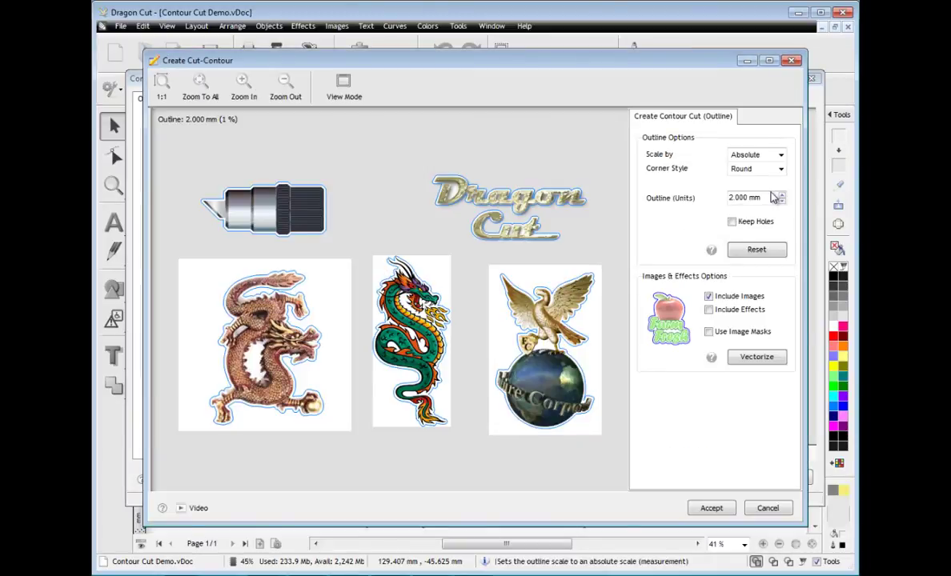
click(782, 195)
click(781, 194)
click(782, 201)
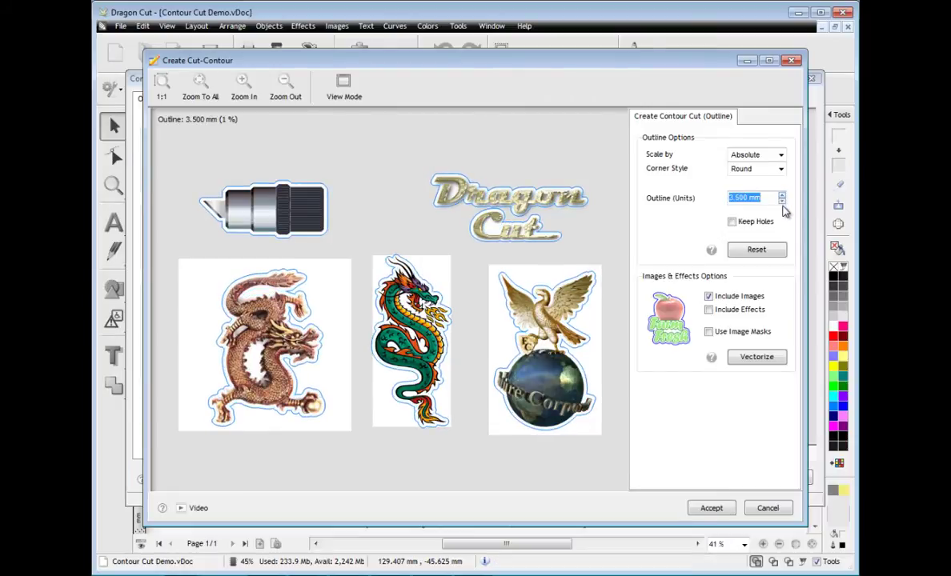
click(782, 201)
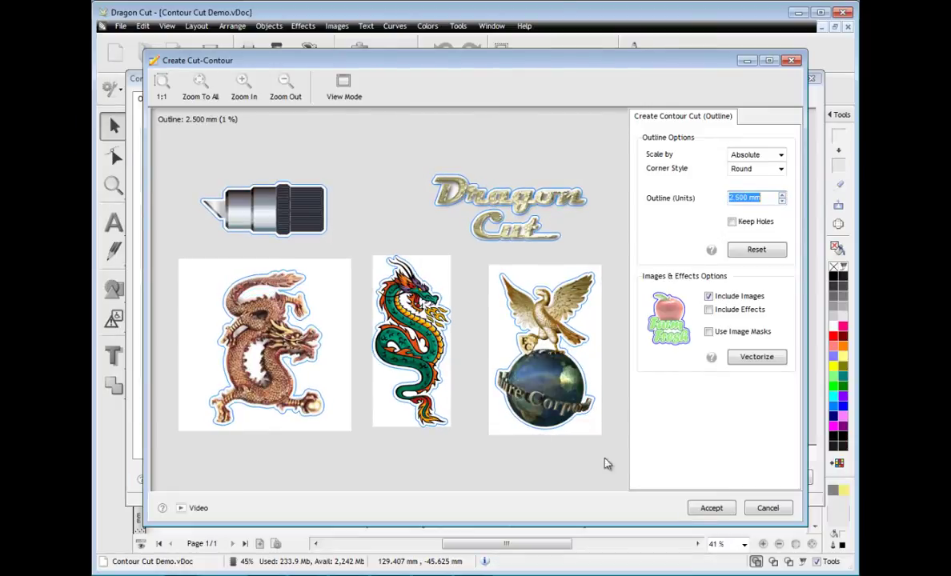
click(709, 508)
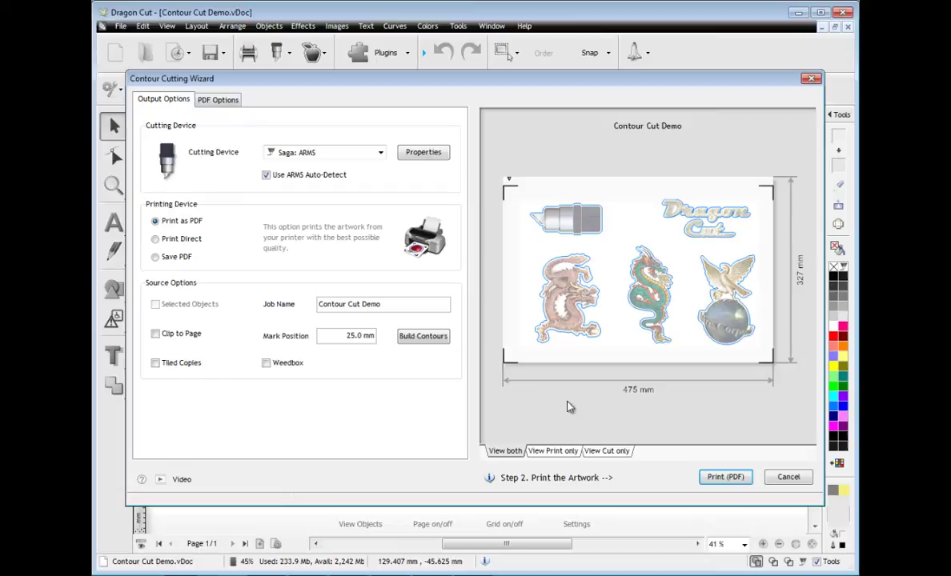
Compare print-only, cut-only and combined previews, then print the artwork as a PDF
click(561, 452)
click(606, 451)
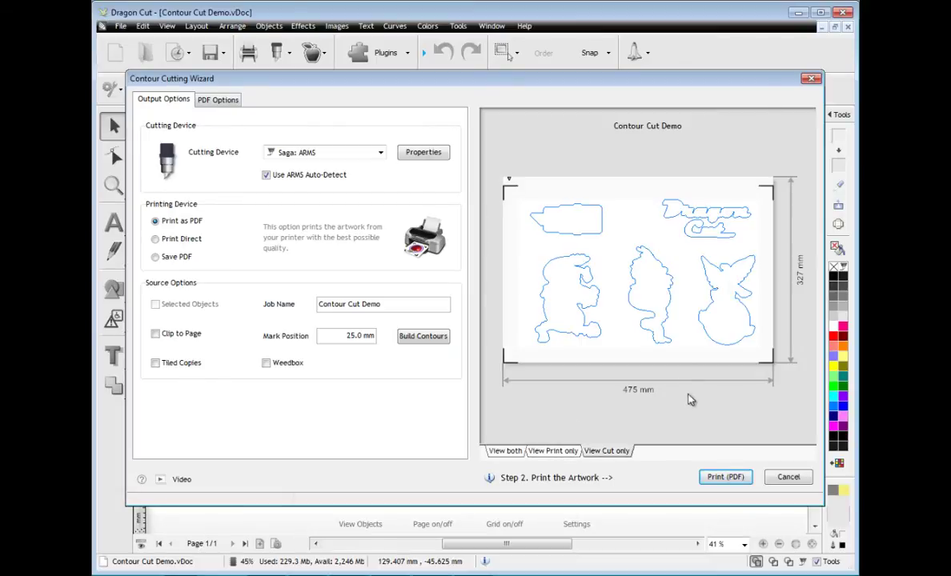
click(517, 452)
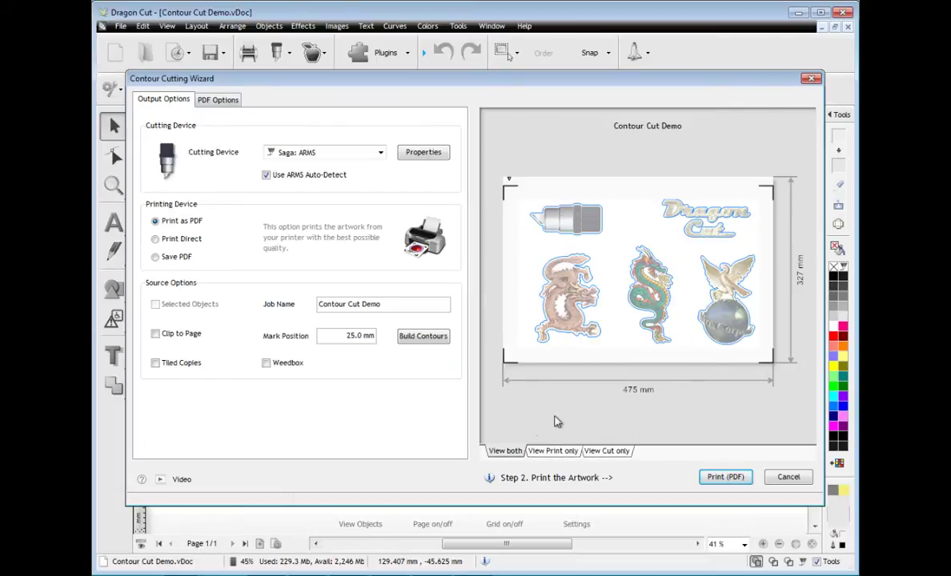
click(724, 477)
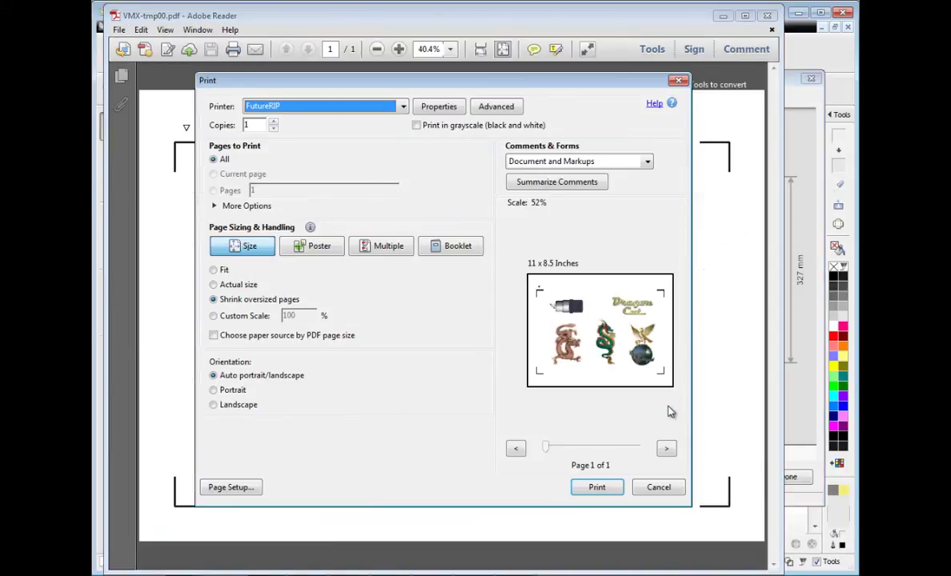
Print the PDF to the FutureRIP printer
click(598, 489)
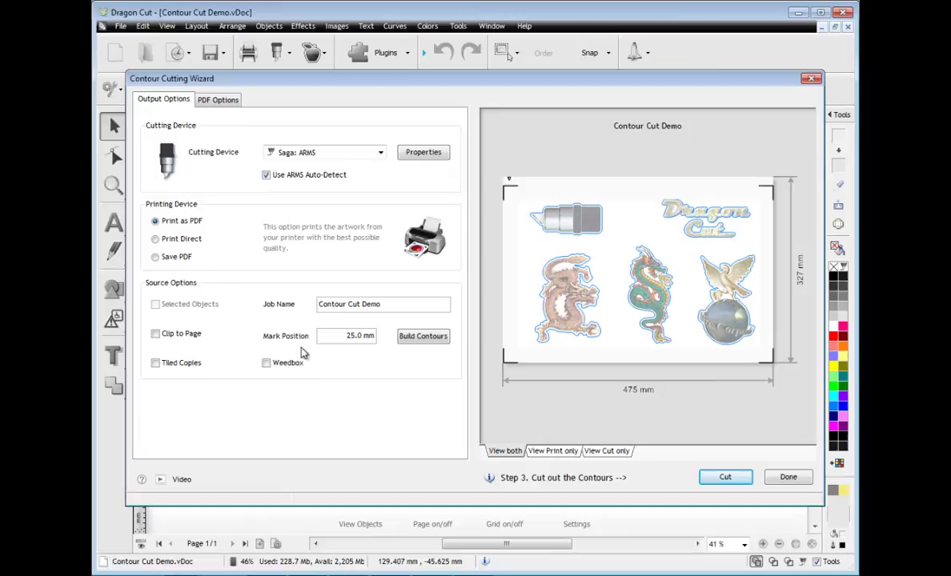
Align the cut file at Rotate 180, check all three previews, and send it to the cutter
click(726, 478)
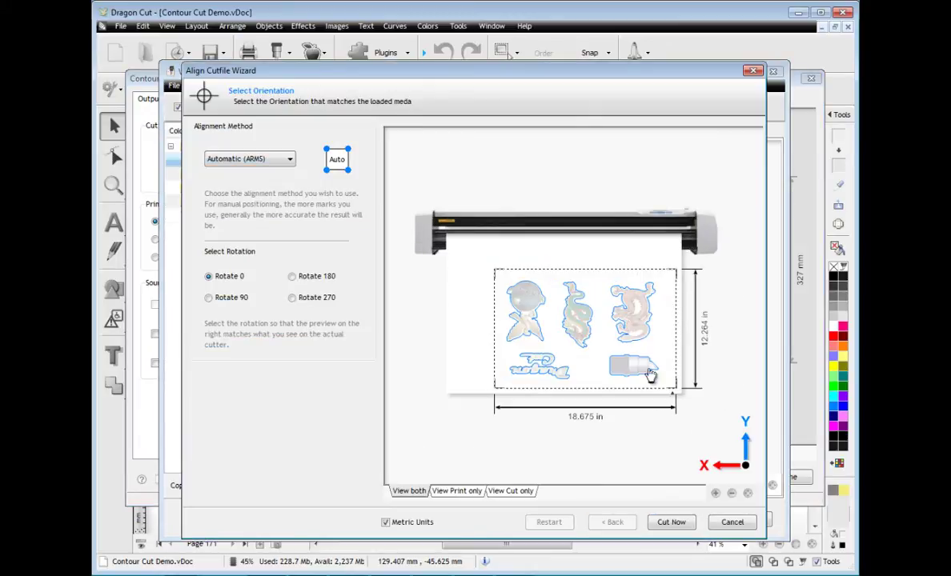
click(241, 300)
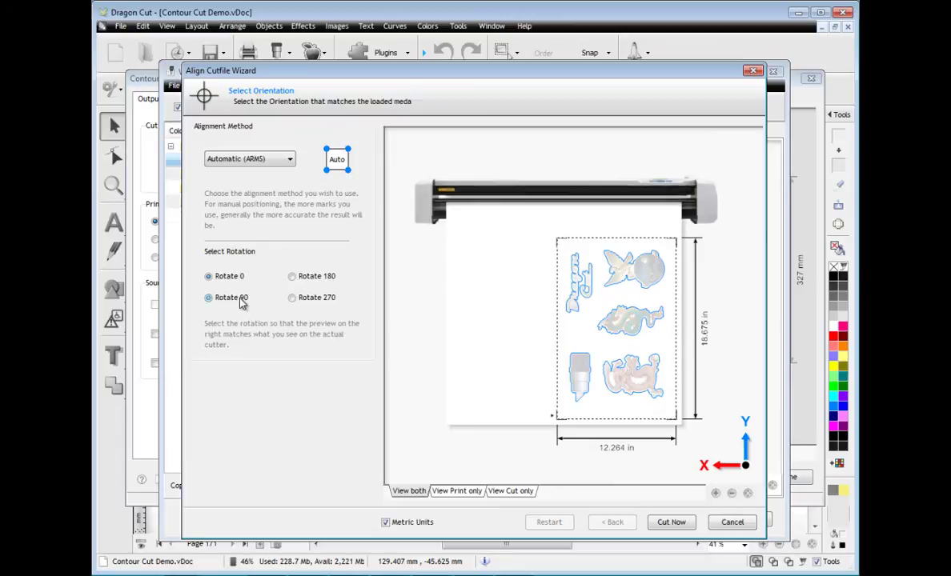
click(307, 282)
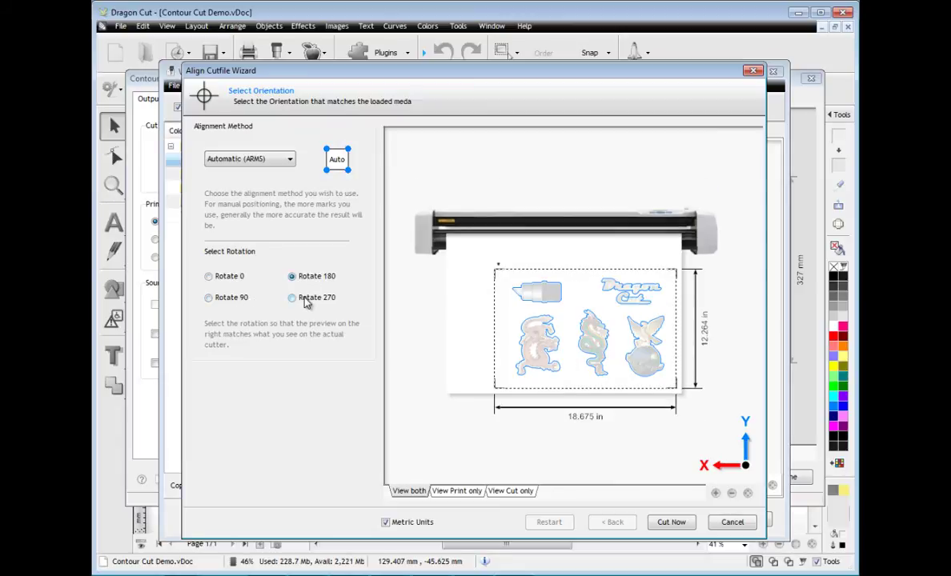
click(469, 493)
click(514, 492)
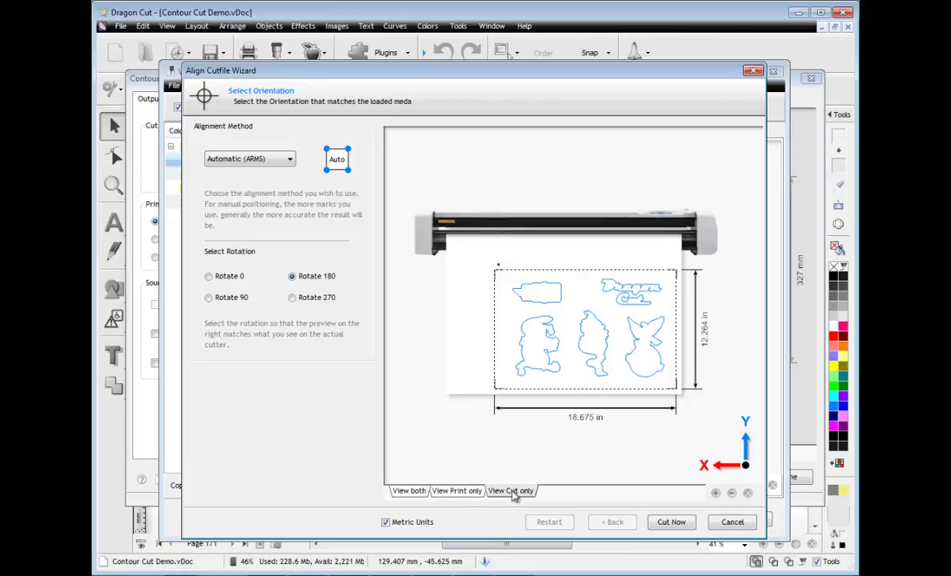
click(417, 491)
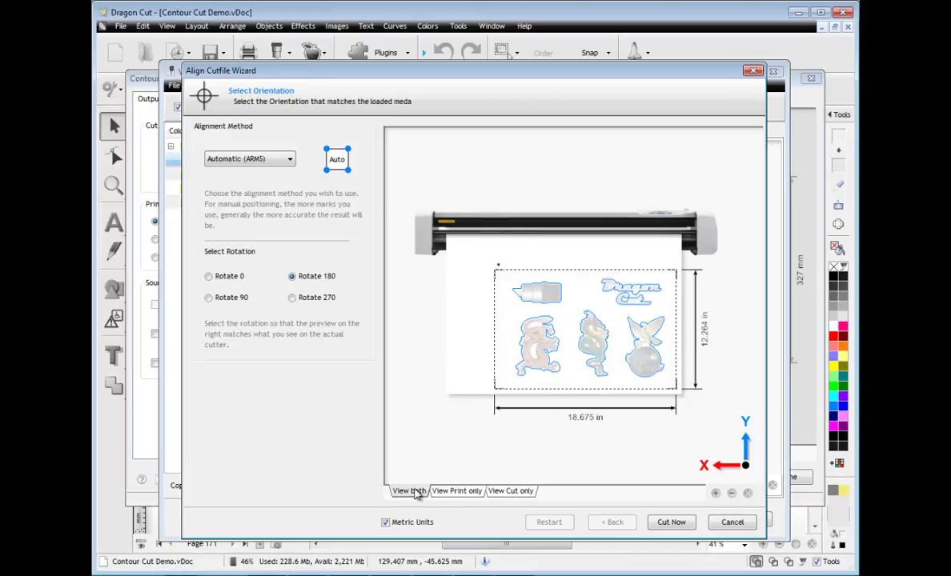
click(670, 523)
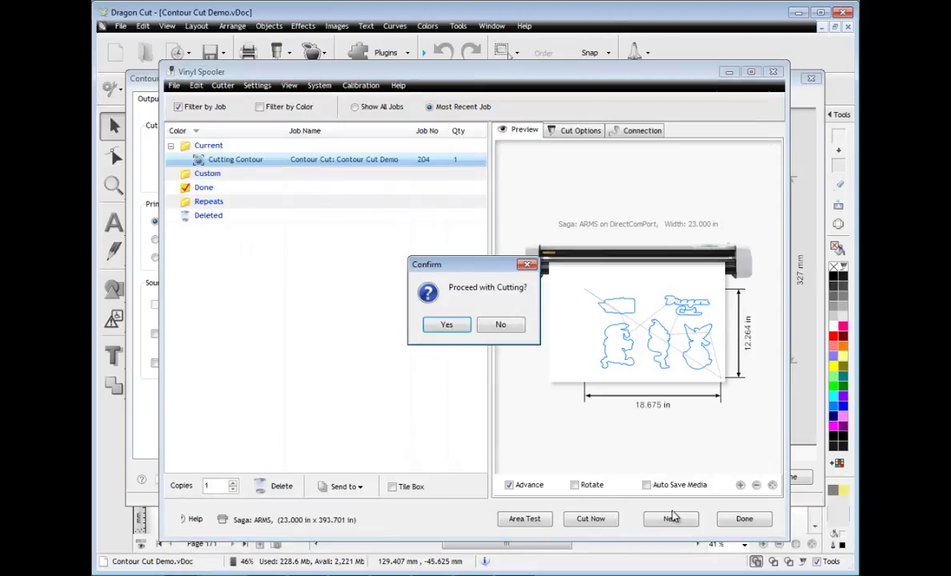
Confirm the cut, then close the Vinyl Spooler and Contour Cutting Wizard with Done
click(446, 324)
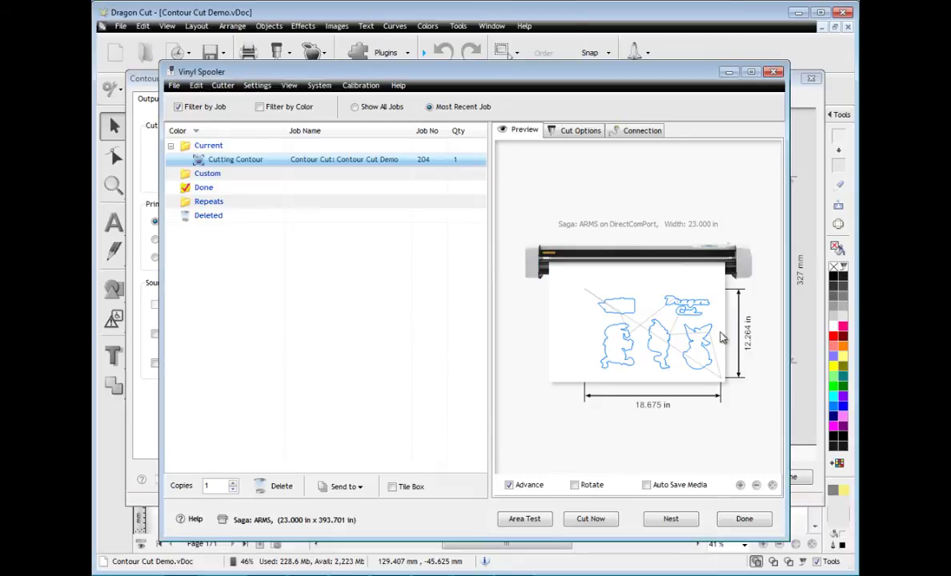
click(773, 71)
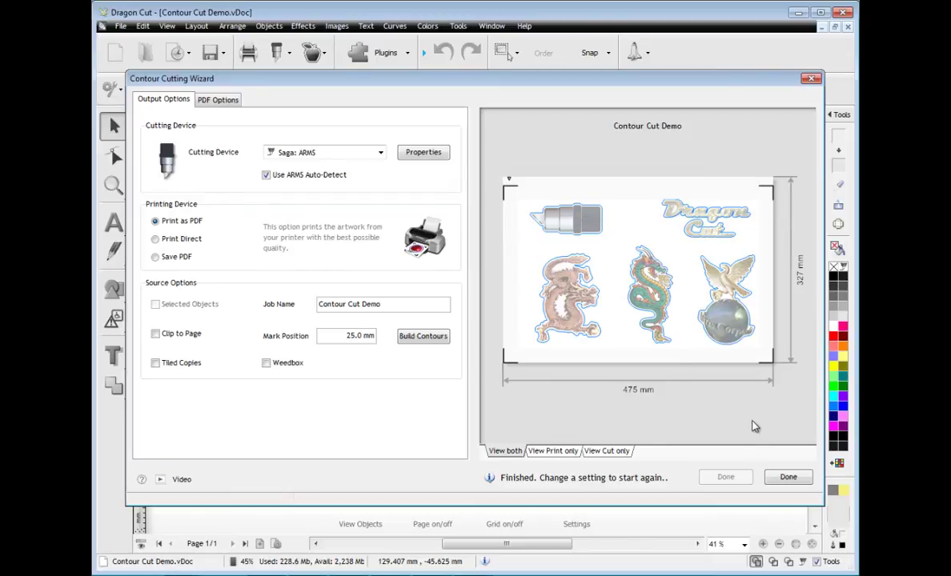
click(785, 477)
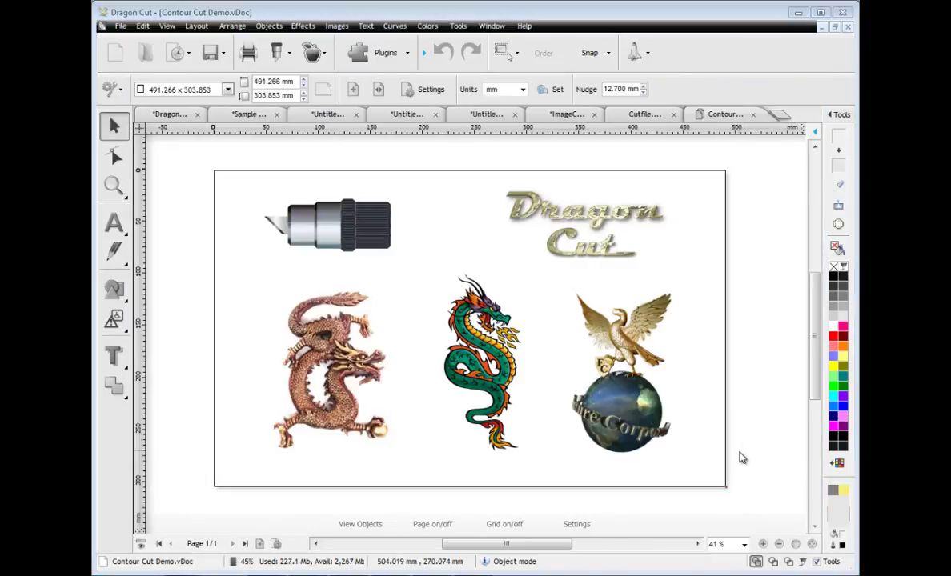
Open the Vinyl Spooler and view the Saga: ARMS cut options
click(637, 53)
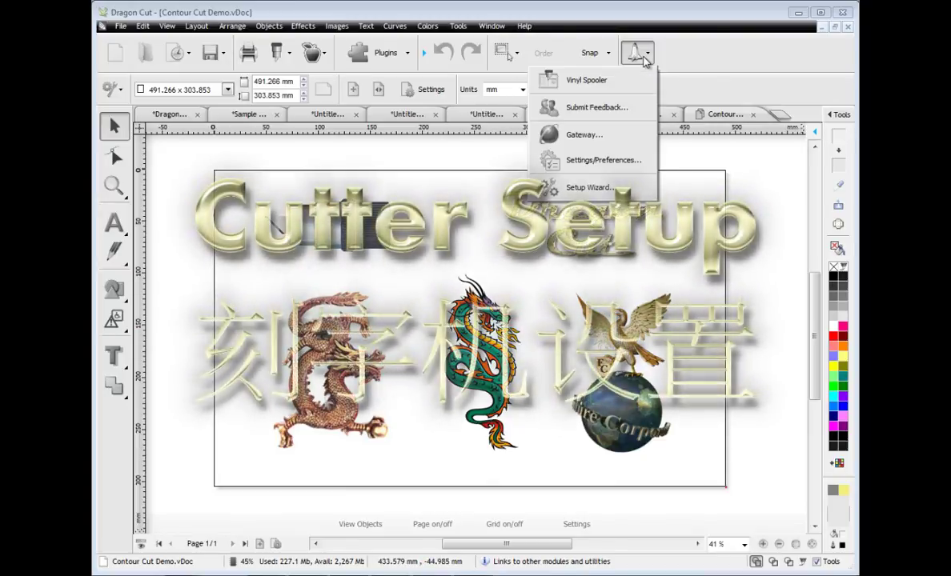
click(634, 82)
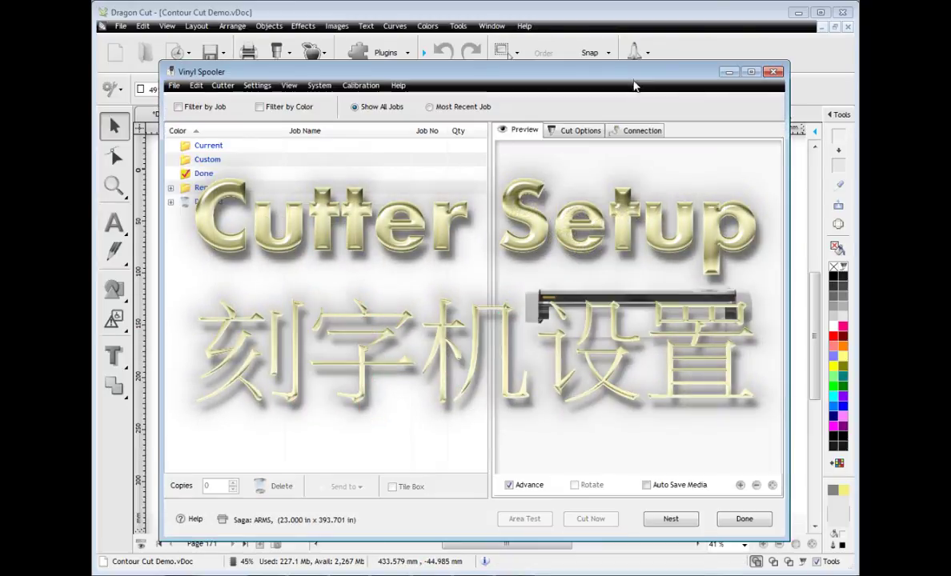
click(578, 131)
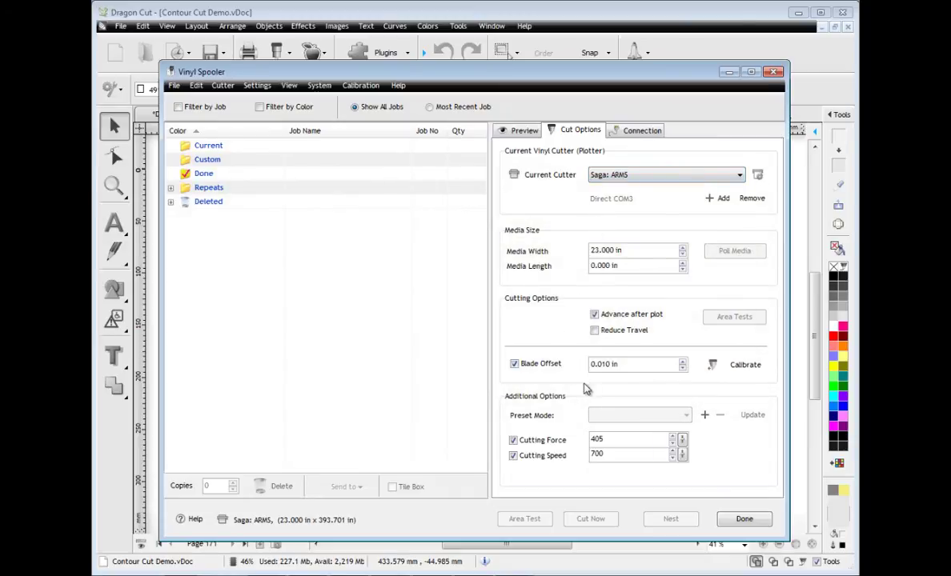
Check the cutter connection settings, keeping the port type as Direct COM Port
click(651, 130)
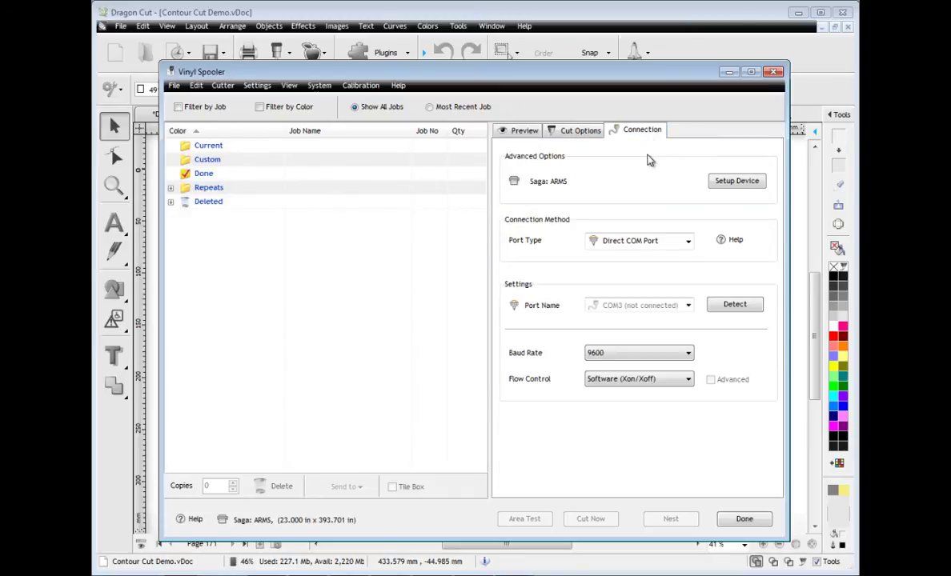
click(615, 241)
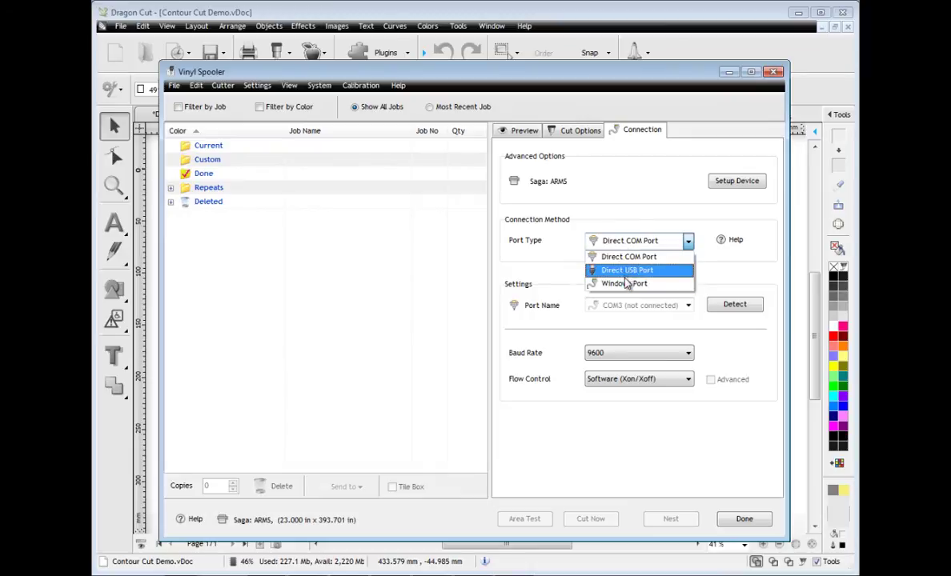
click(628, 257)
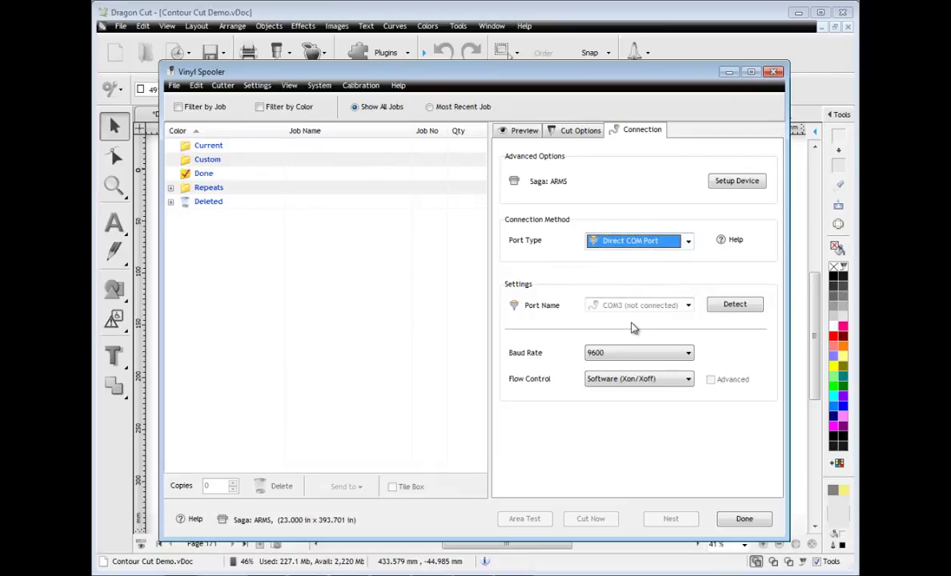
Review the Setup Device calibration options, then go back to the connection settings
click(734, 183)
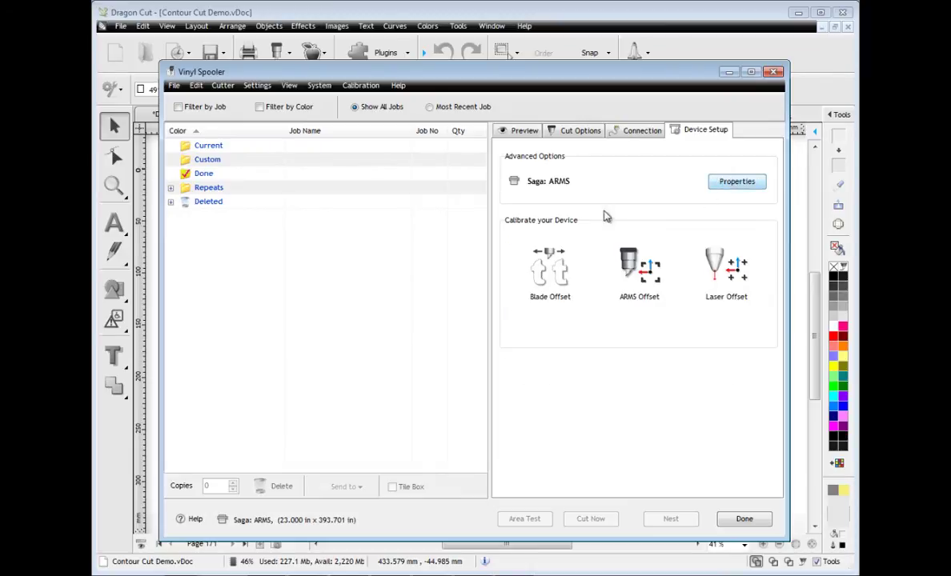
mouse_move(560, 275)
mouse_move(630, 280)
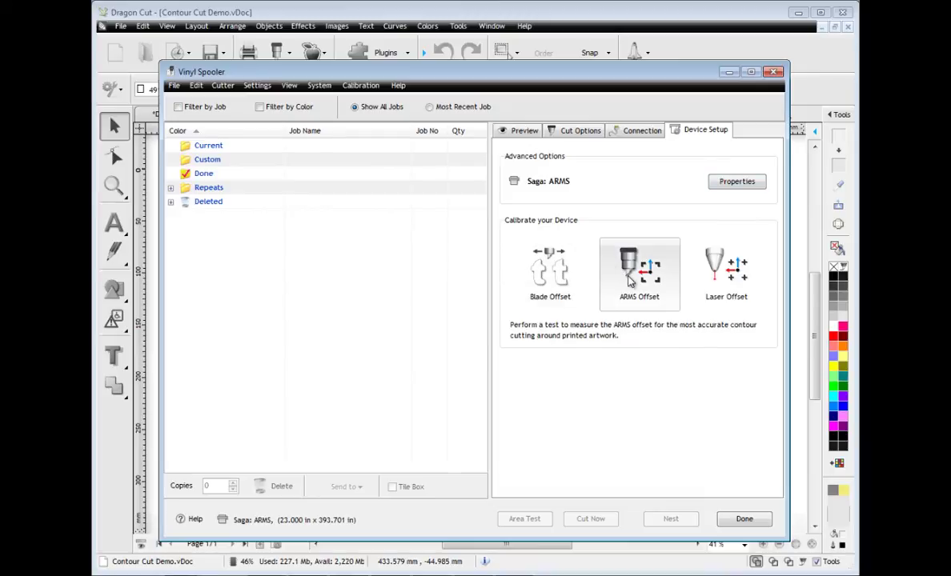
mouse_move(708, 272)
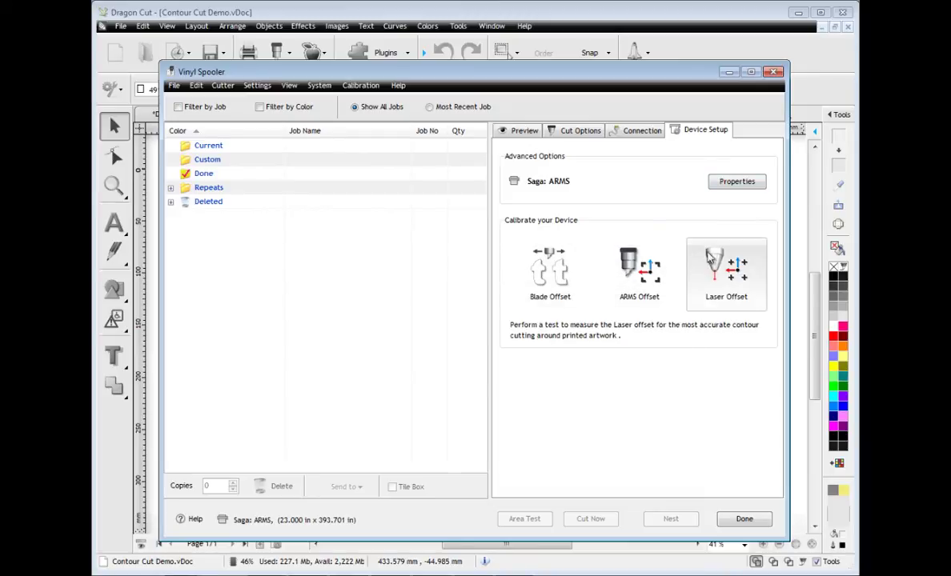
click(638, 133)
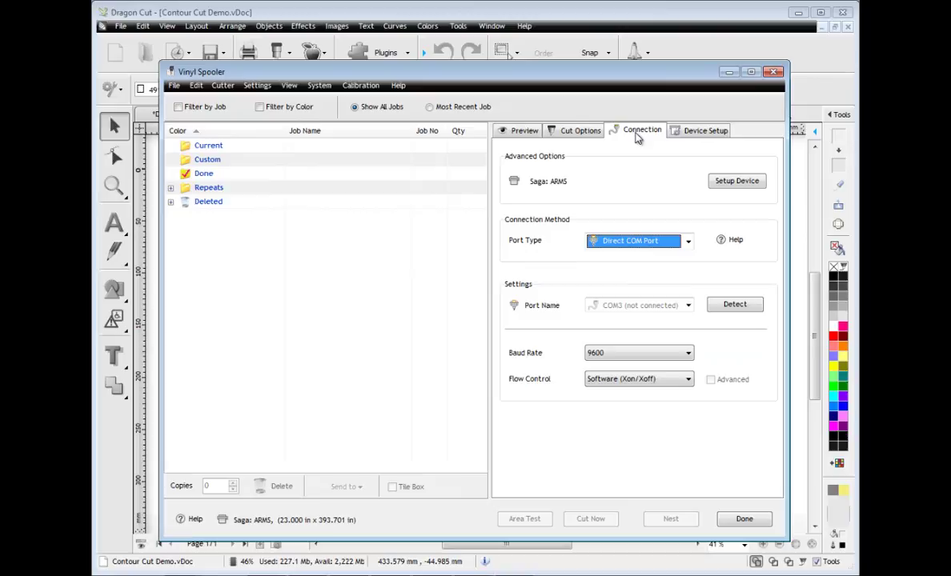
From the cut options, perform a blade offset calibration and confirm cutting the test
click(578, 130)
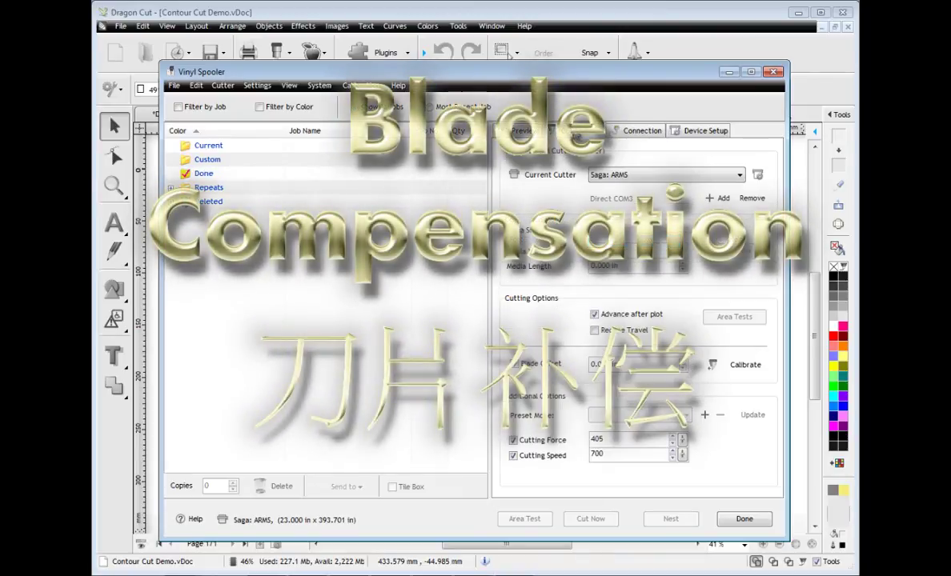
click(712, 364)
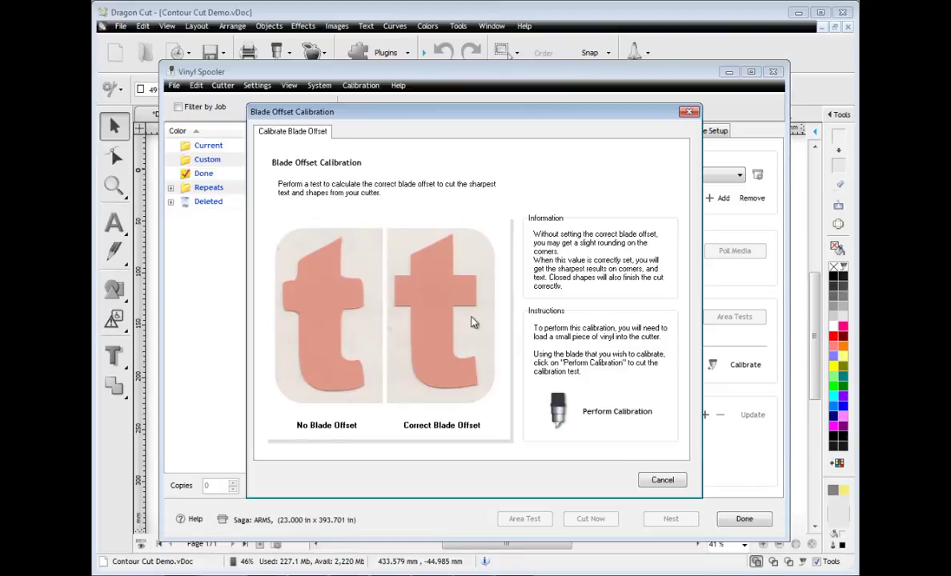
click(614, 419)
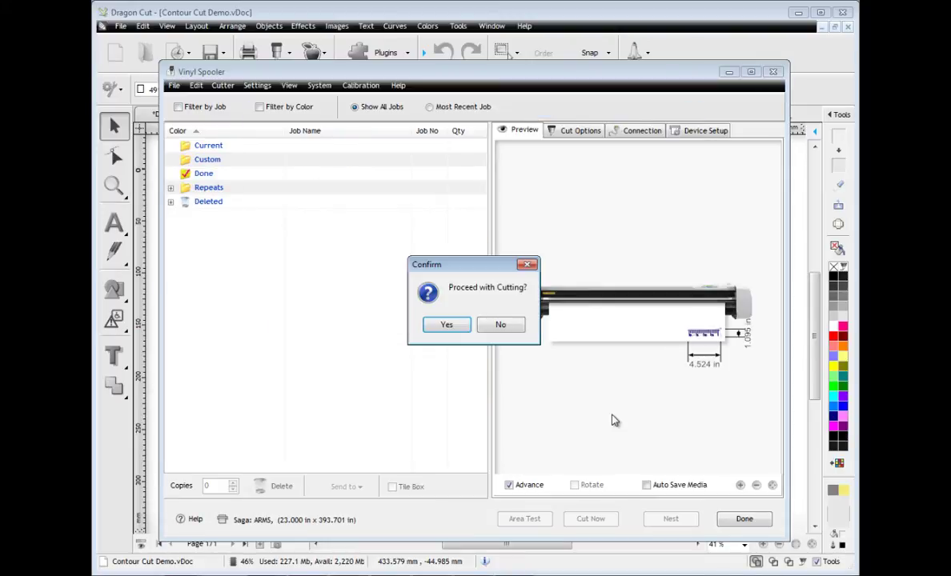
click(450, 327)
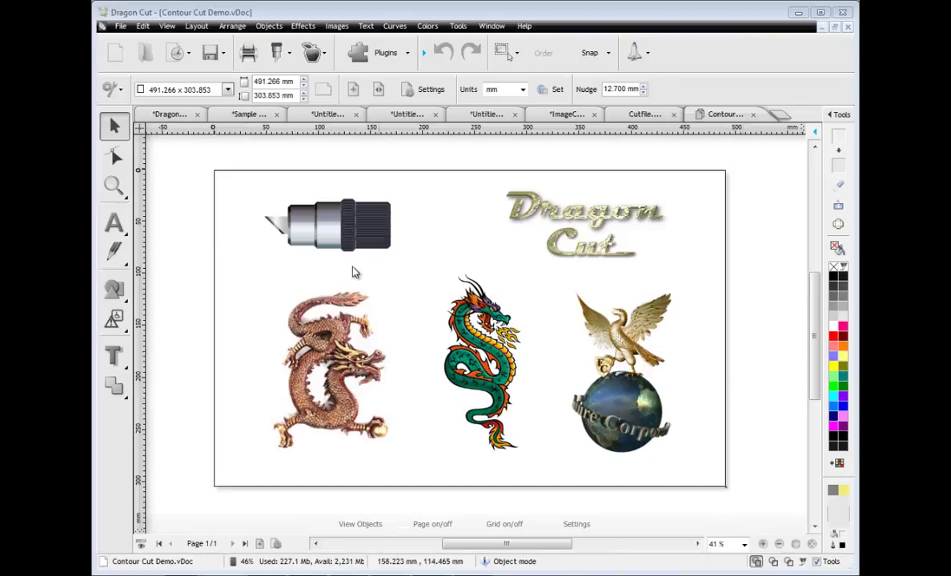
Bring up the DragonCut.vDoc tab showing the red Introducing Dragon Cut title
click(170, 115)
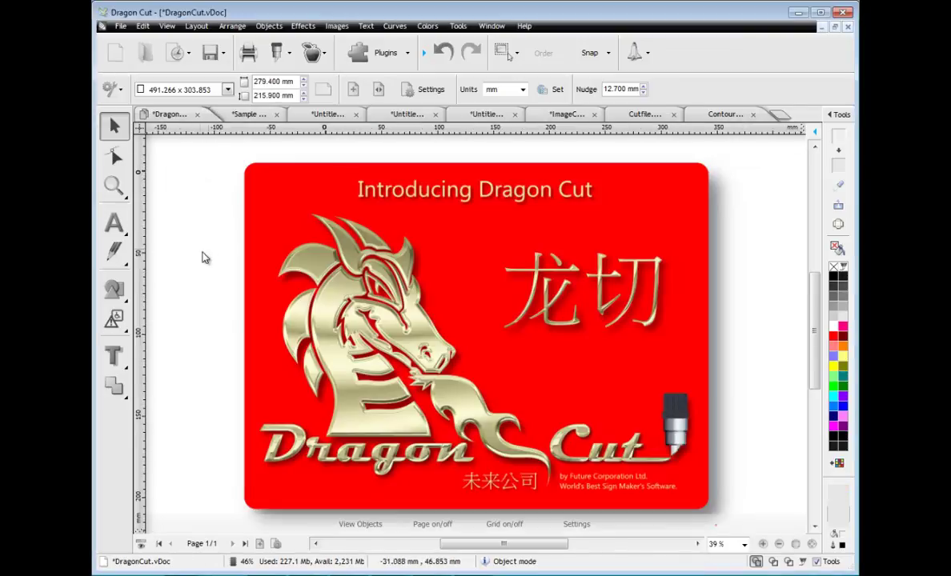